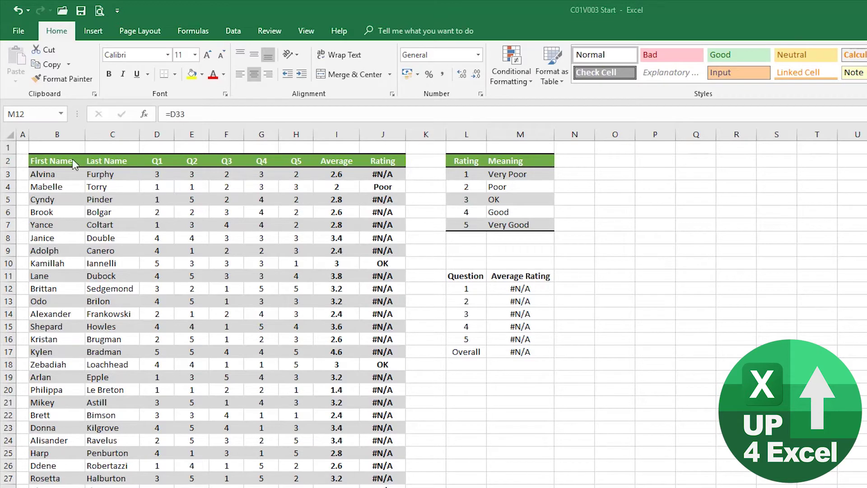
Inspect the survey responses table and the first respondent's Average formula
{"action": "left_click_drag", "start_coordinate": [47, 162], "coordinate": [298, 486]}
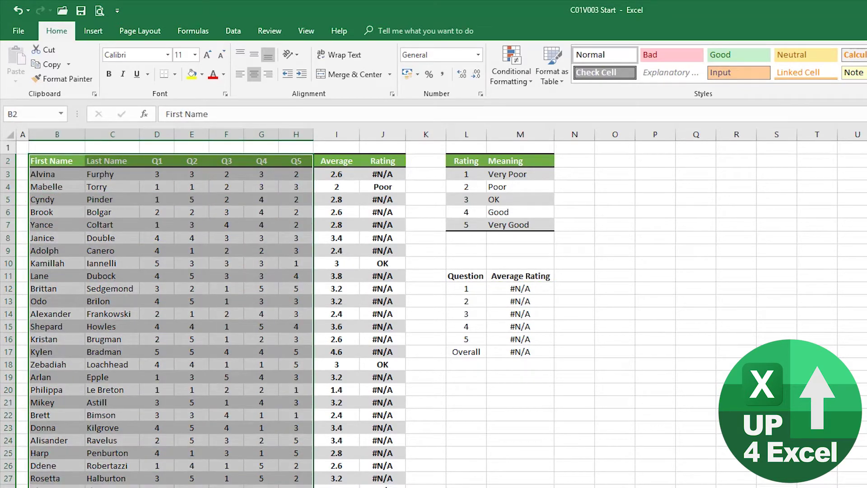
{"action": "left_click", "coordinate": [333, 163]}
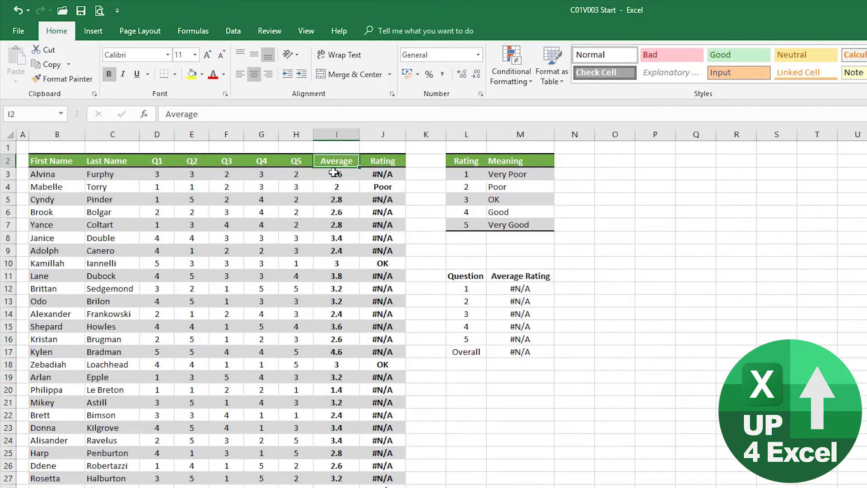
{"action": "left_click", "coordinate": [333, 172]}
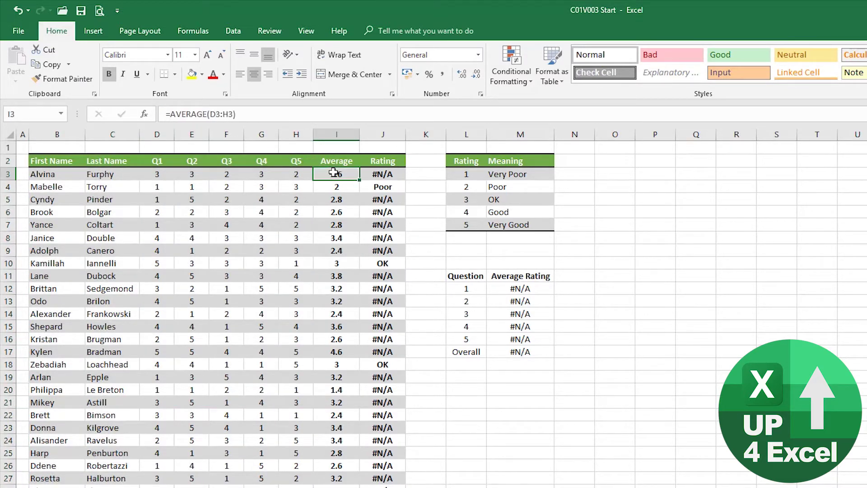
{"action": "left_click", "coordinate": [333, 163]}
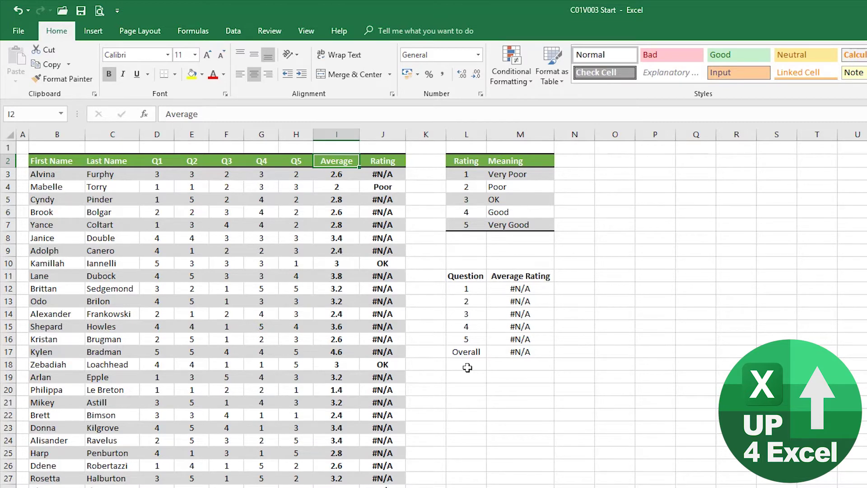
Review the Rating/Meaning lookup table and compare the Poor rating and the 2.6 average's rating
{"action": "left_click_drag", "start_coordinate": [467, 161], "coordinate": [518, 224]}
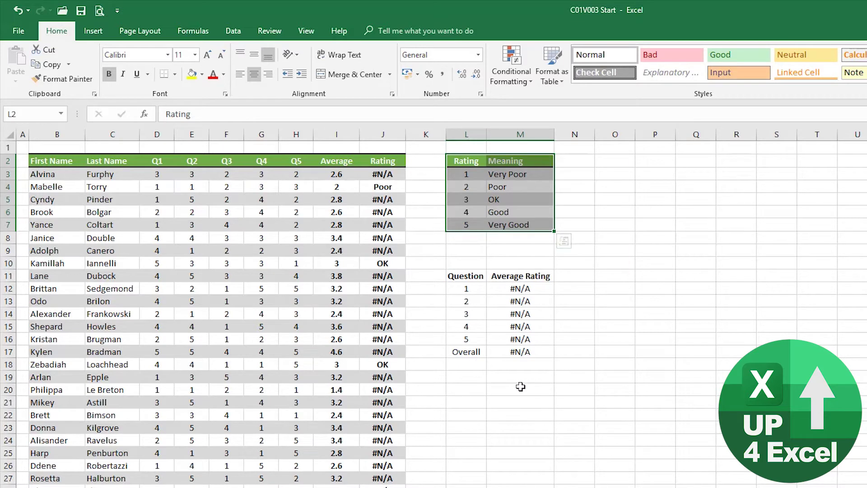
{"action": "left_click", "coordinate": [383, 174]}
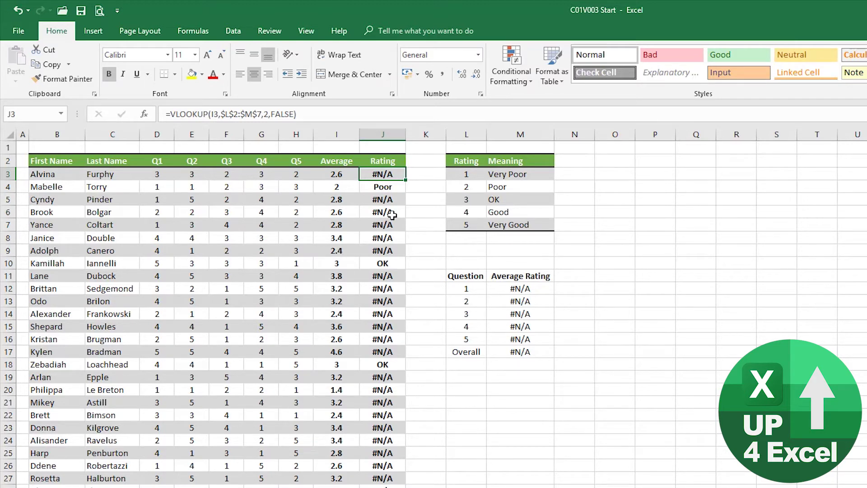
{"action": "left_click", "coordinate": [398, 188]}
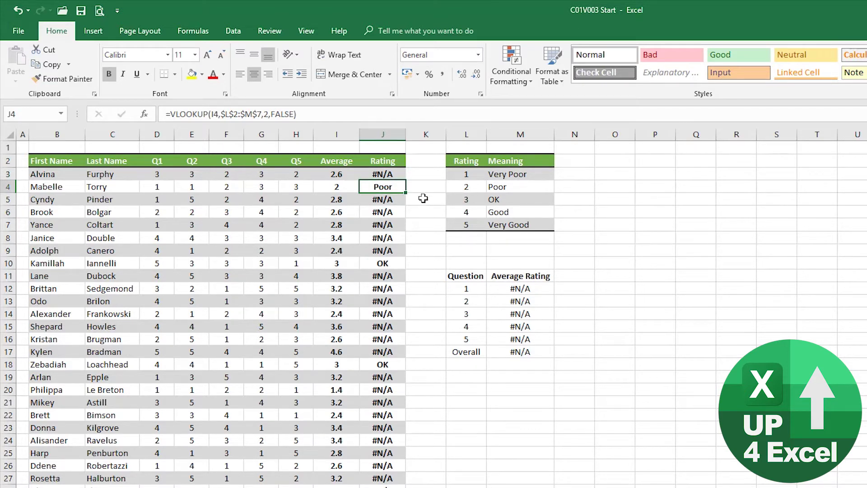
{"action": "key", "text": "Left"}
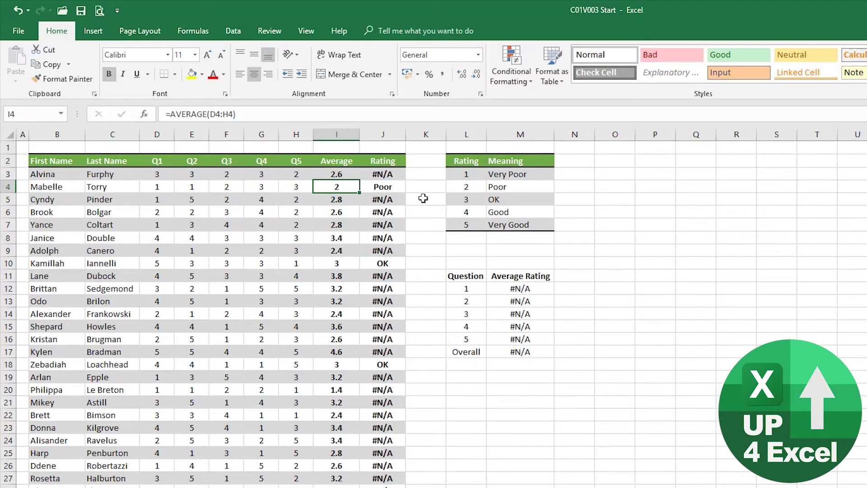
{"action": "key", "text": "Right"}
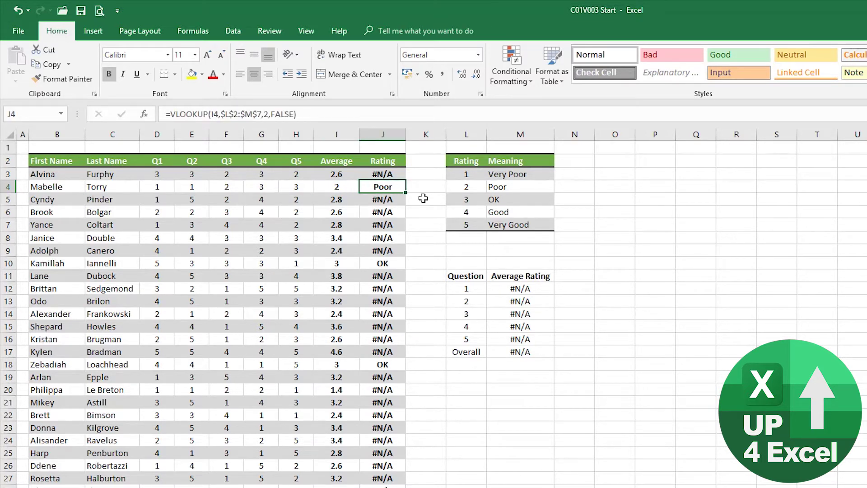
{"action": "key", "text": "Up"}
{"action": "key", "text": "Left"}
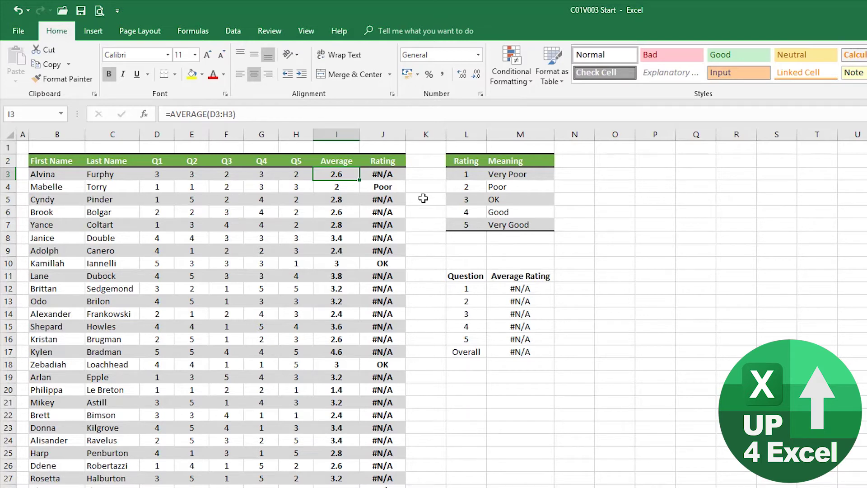
{"action": "key", "text": "Right"}
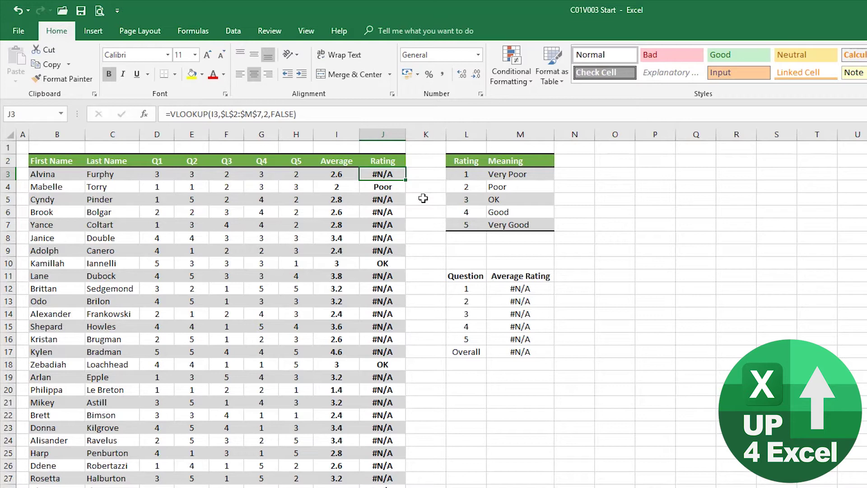
Change the first rating's VLOOKUP match argument from FALSE to TRUE
{"action": "left_click", "coordinate": [306, 119]}
{"action": "key", "text": "ctrl+shift+Left"}
{"action": "type", "text": "TRUE"}
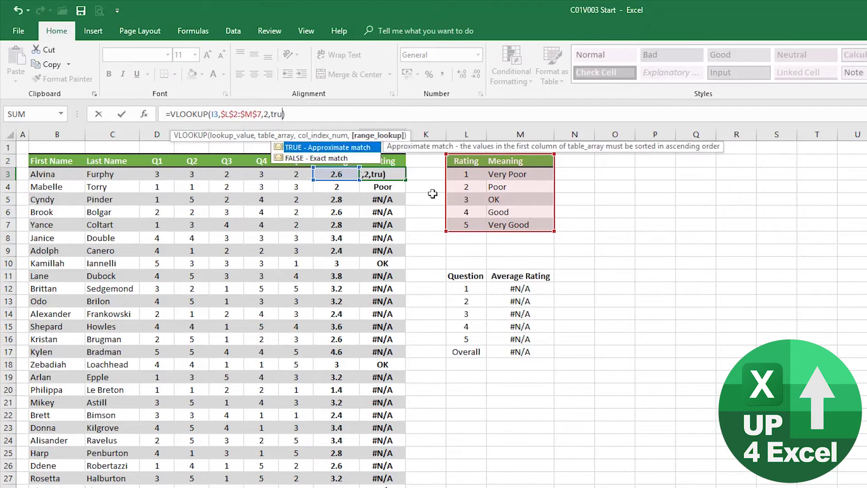
{"action": "key", "text": "Return"}
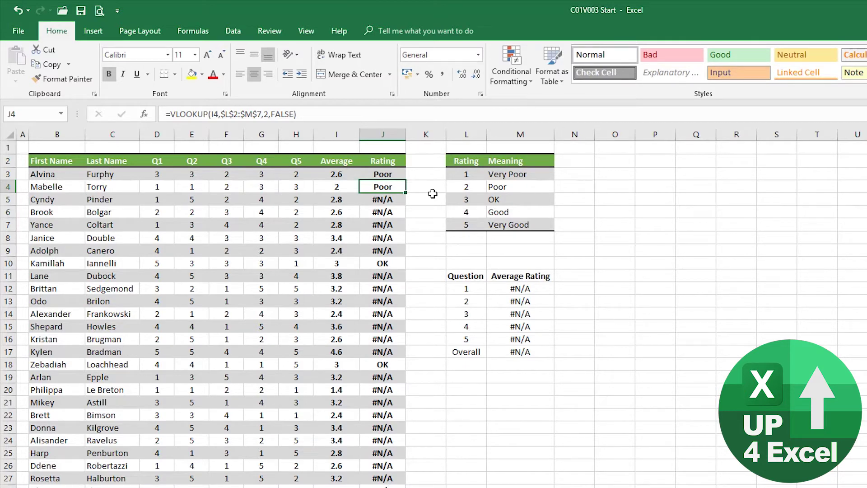
Revert the first rating's lookup to exact match with FALSE
{"action": "key", "text": "Up"}
{"action": "key", "text": "Left"}
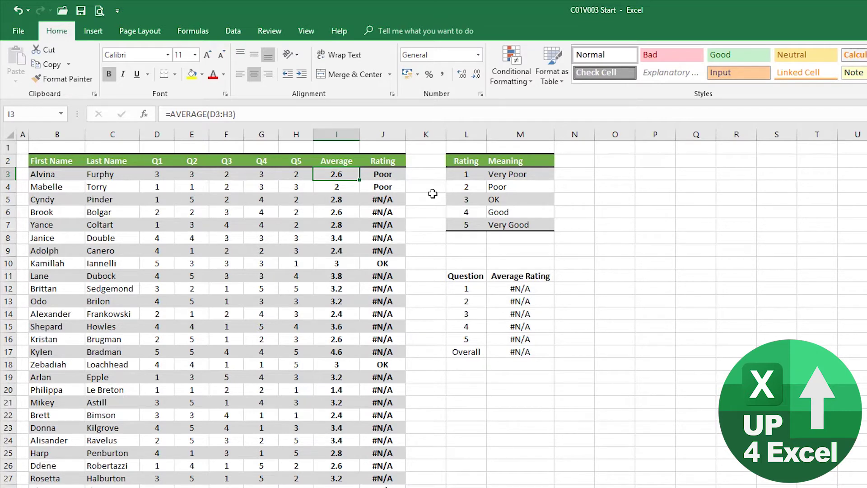
{"action": "key", "text": "Right"}
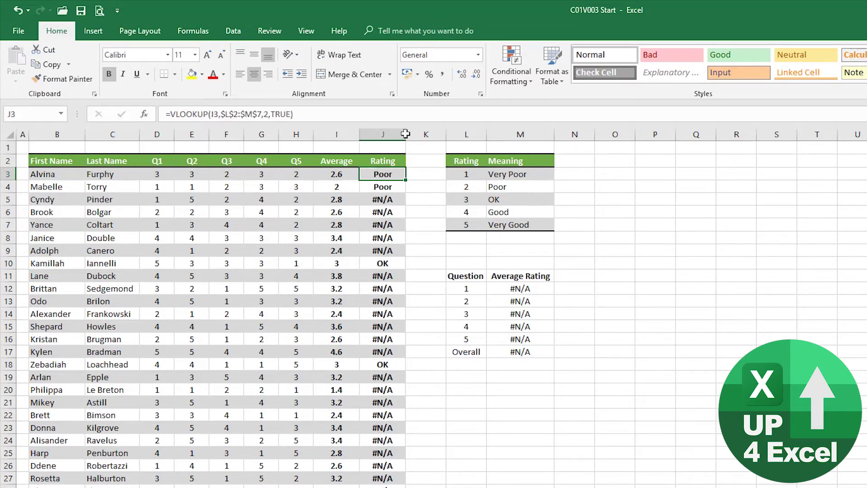
{"action": "key", "text": "F2"}
{"action": "key", "text": "Left"}
{"action": "key", "text": "ctrl+shift+Left"}
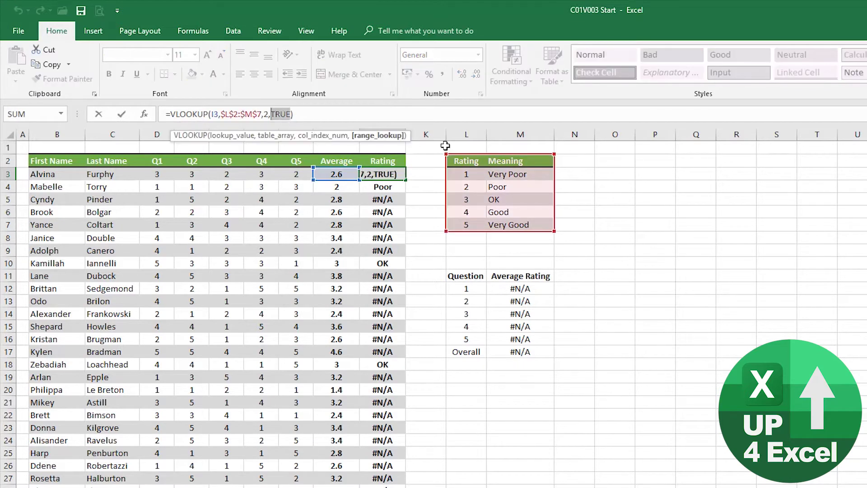
{"action": "type", "text": "false"}
{"action": "key", "text": "Return"}
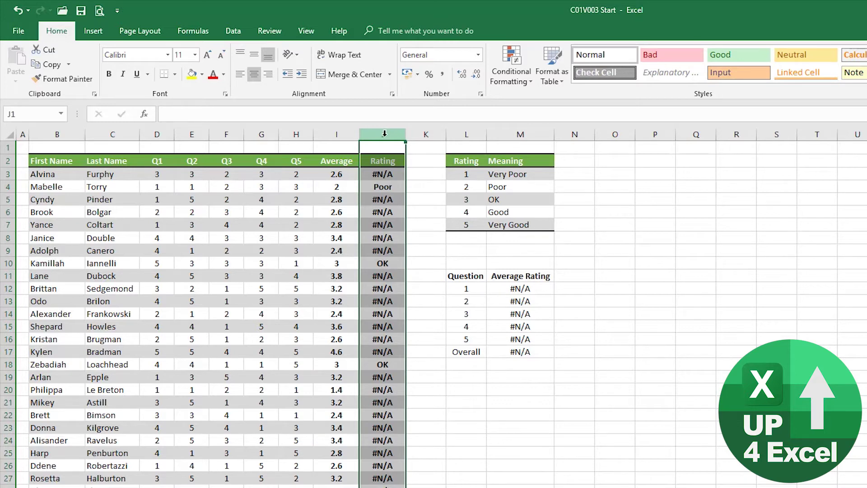
Insert a new column before Rating headed 'Round'
{"action": "right_click", "coordinate": [385, 135]}
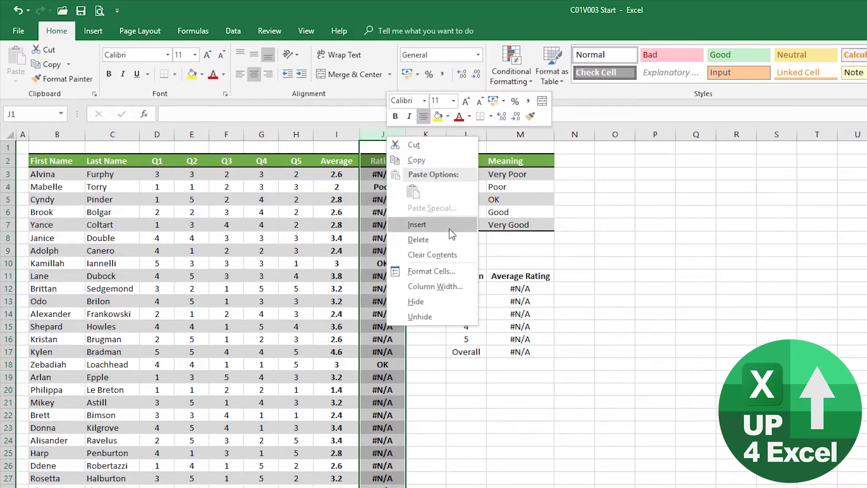
{"action": "left_click", "coordinate": [417, 224]}
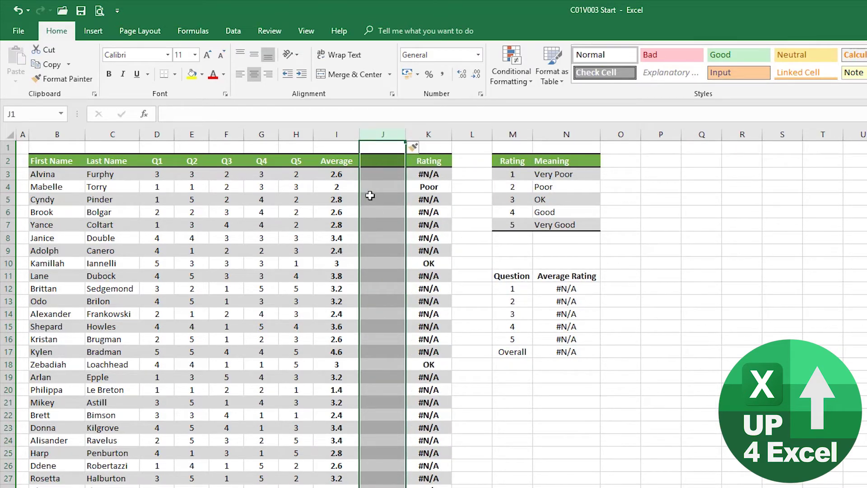
{"action": "left_click", "coordinate": [379, 161]}
{"action": "type", "text": "Round"}
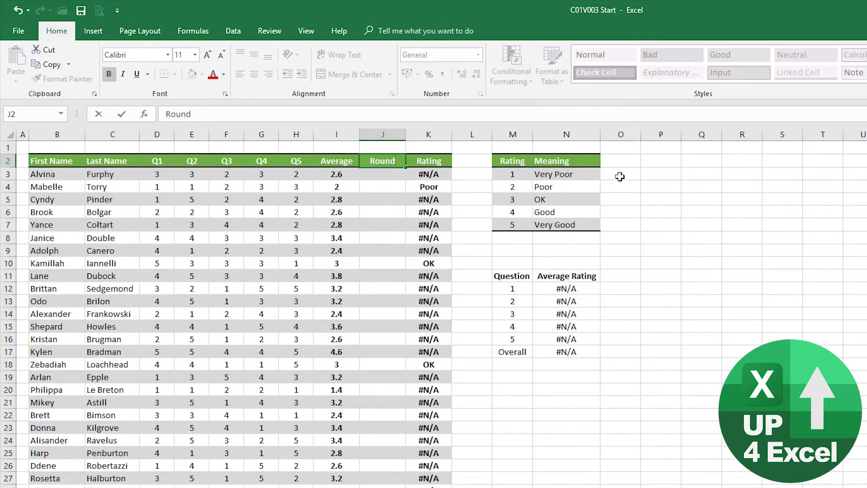
{"action": "key", "text": "Return"}
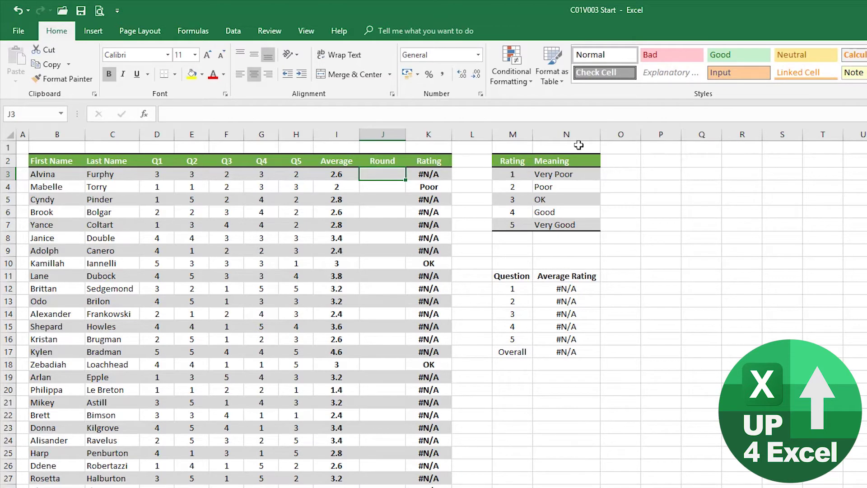
Enter =ROUND(I3,0) in J3, turning the 2.6 average into 3
{"action": "type", "text": "=round"}
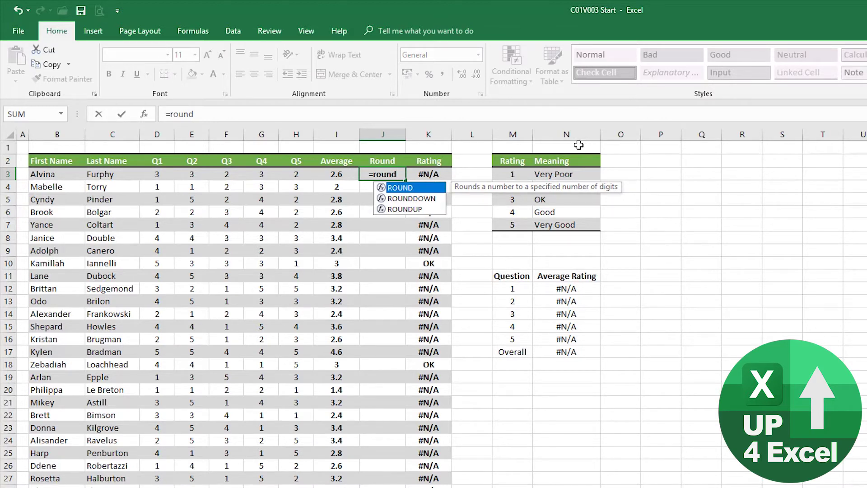
{"action": "type", "text": "("}
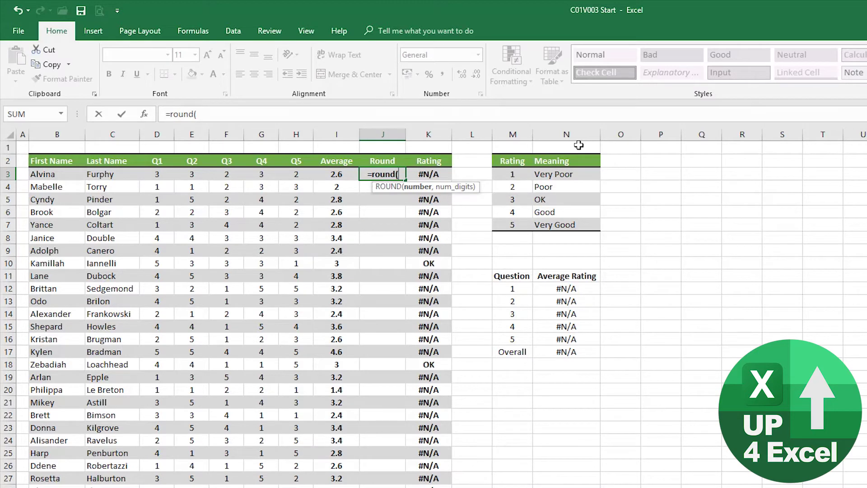
{"action": "left_click", "coordinate": [338, 175]}
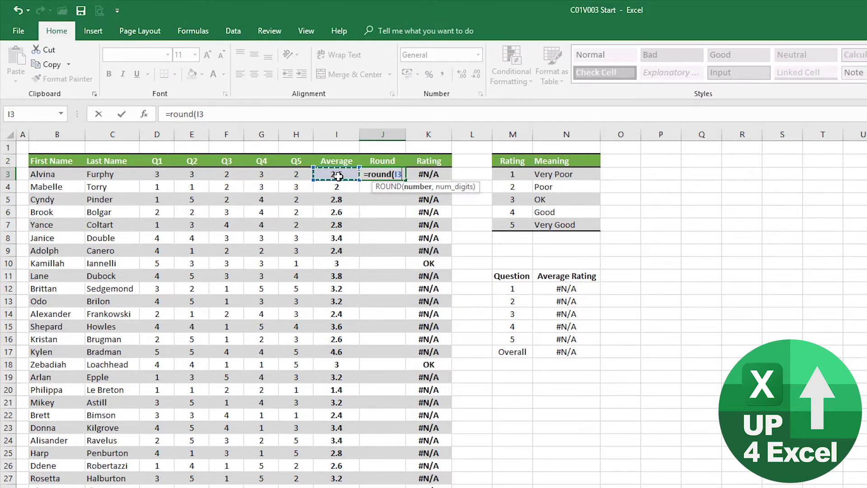
{"action": "type", "text": ","}
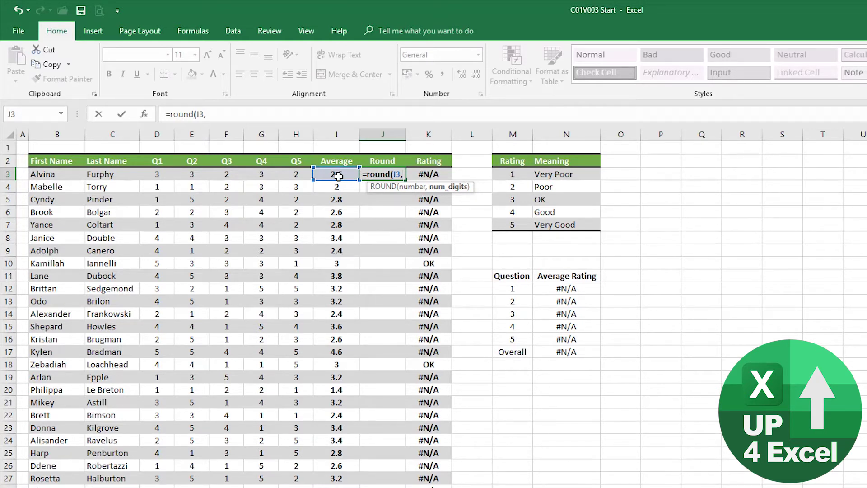
{"action": "type", "text": "0"}
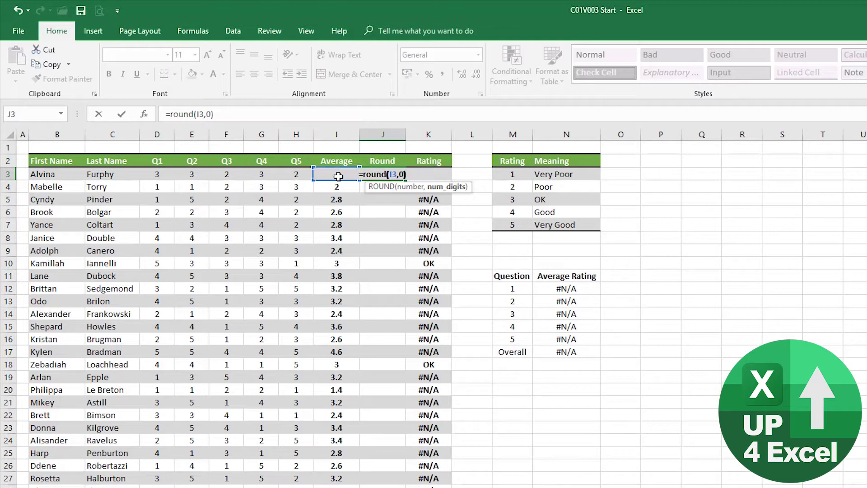
{"action": "type", "text": ")"}
{"action": "key", "text": "Return"}
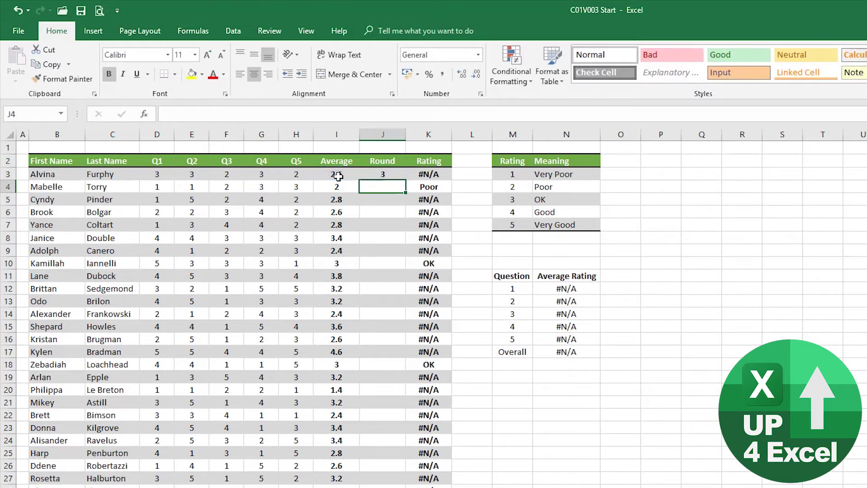
{"action": "key", "text": "Up"}
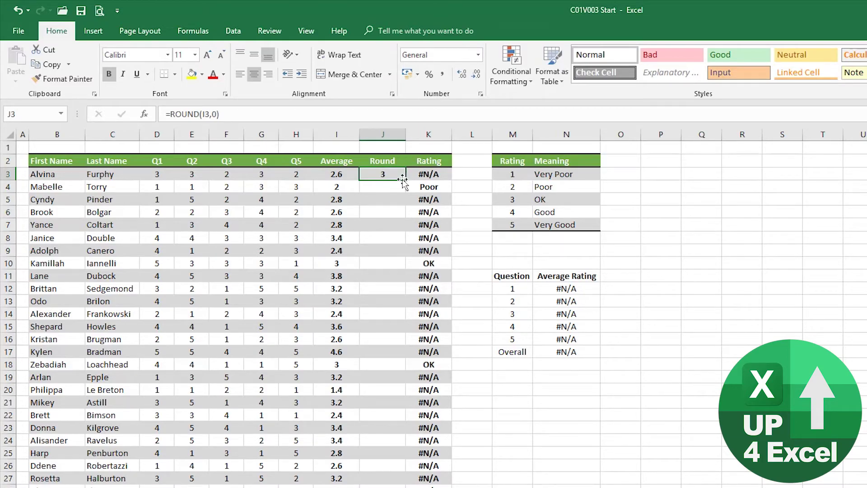
Fill =ROUND down through row 31 and copy the Average column's formatting onto the Round column
{"action": "left_click_drag", "start_coordinate": [407, 180], "coordinate": [381, 487]}
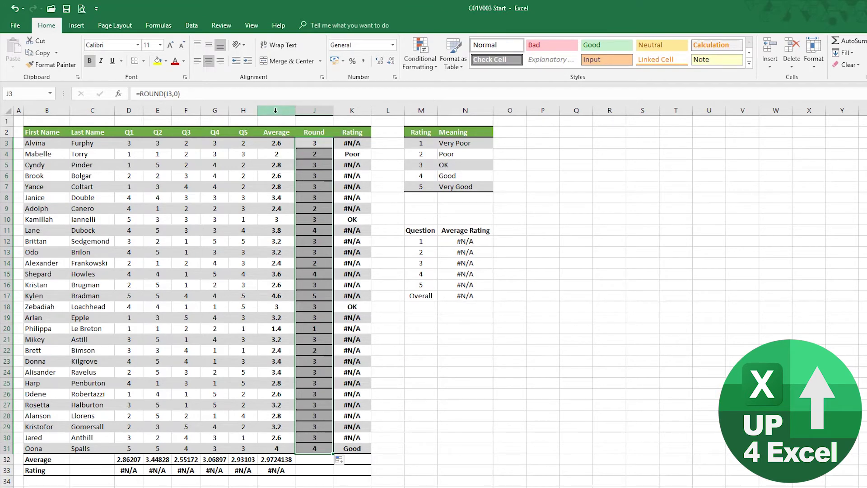
{"action": "left_click", "coordinate": [275, 110]}
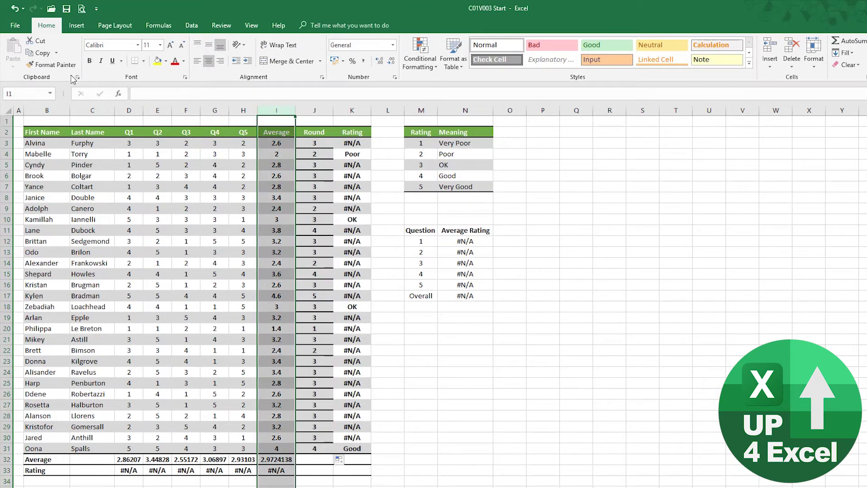
{"action": "left_click", "coordinate": [55, 65]}
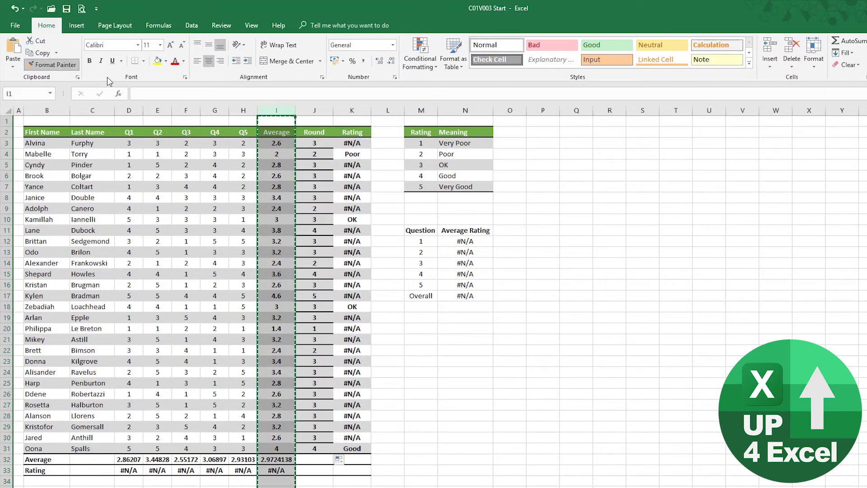
{"action": "left_click", "coordinate": [315, 109]}
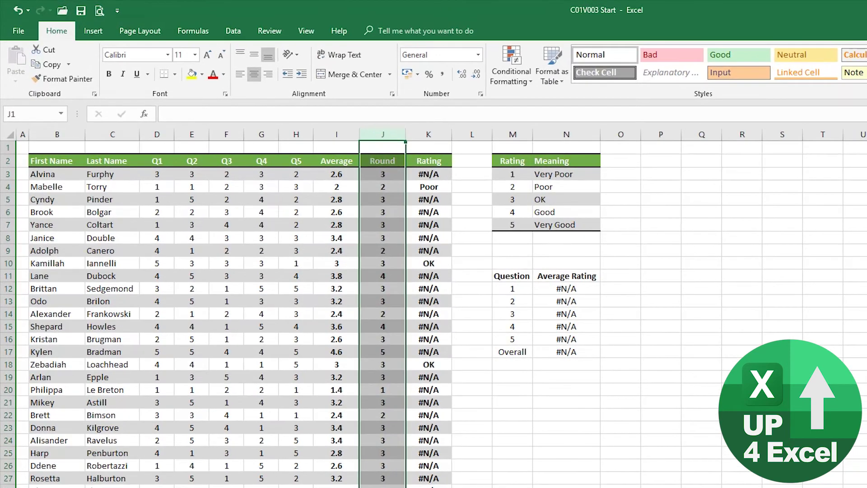
Repoint K3's lookup from I3 to the rounded J3 so it shows OK
{"action": "left_click", "coordinate": [429, 175]}
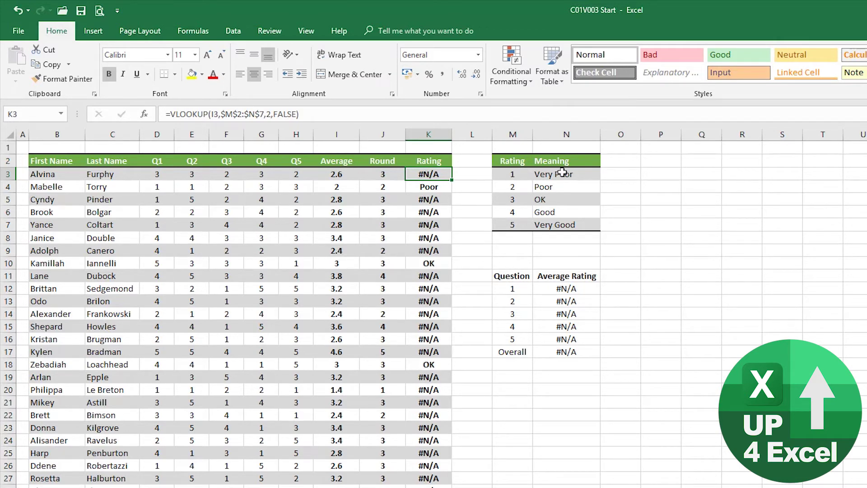
{"action": "key", "text": "F2"}
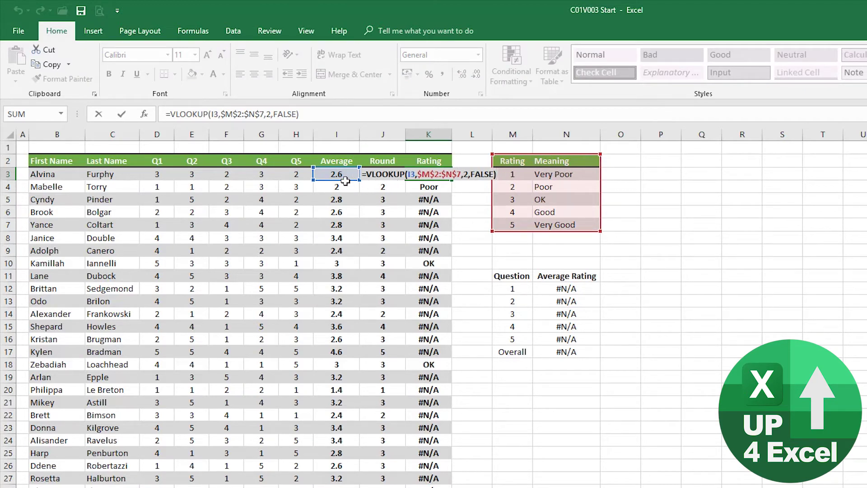
{"action": "left_click_drag", "start_coordinate": [342, 179], "coordinate": [380, 181]}
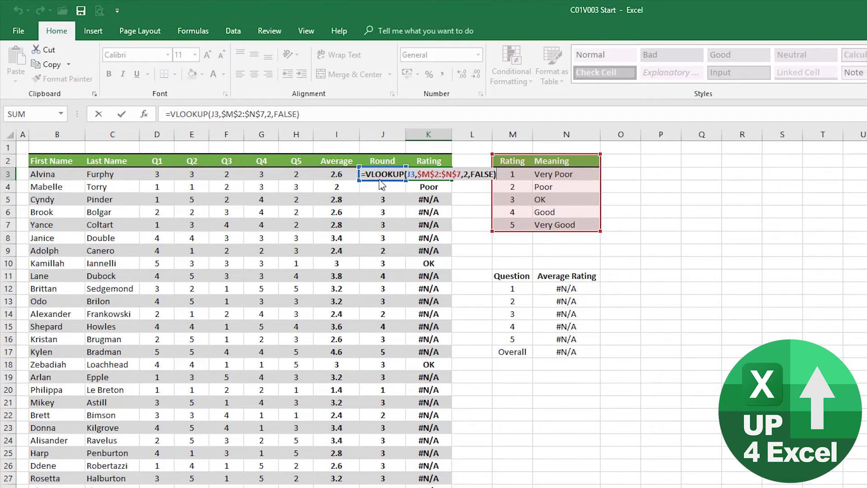
{"action": "key", "text": "Return"}
{"action": "key", "text": "Up"}
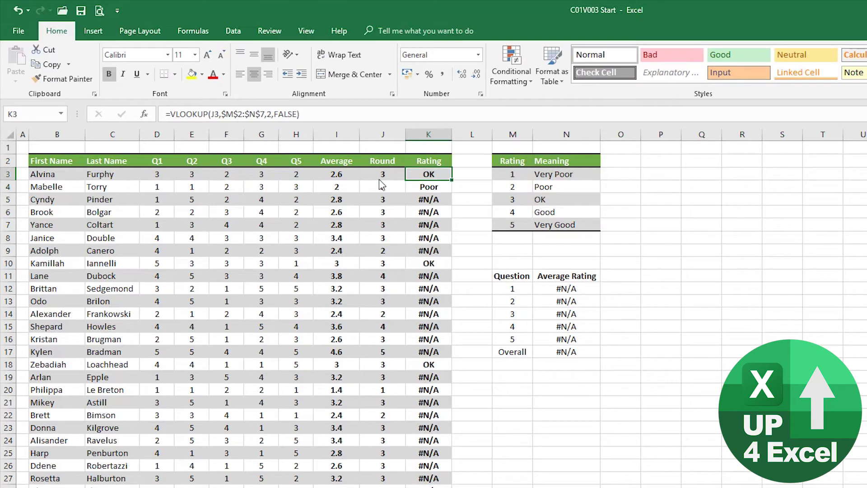
Fill K3's lookup down the Rating column and apply the Round column's formatting to it
{"action": "double_click", "coordinate": [451, 179]}
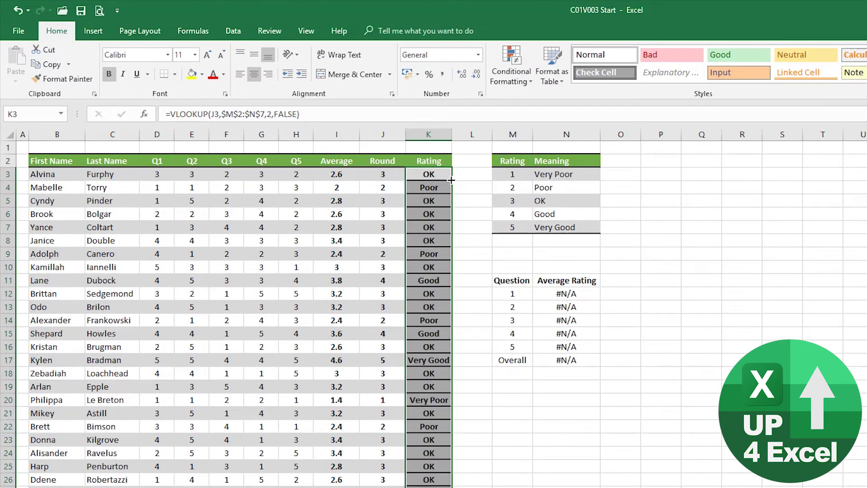
{"action": "left_click", "coordinate": [395, 134]}
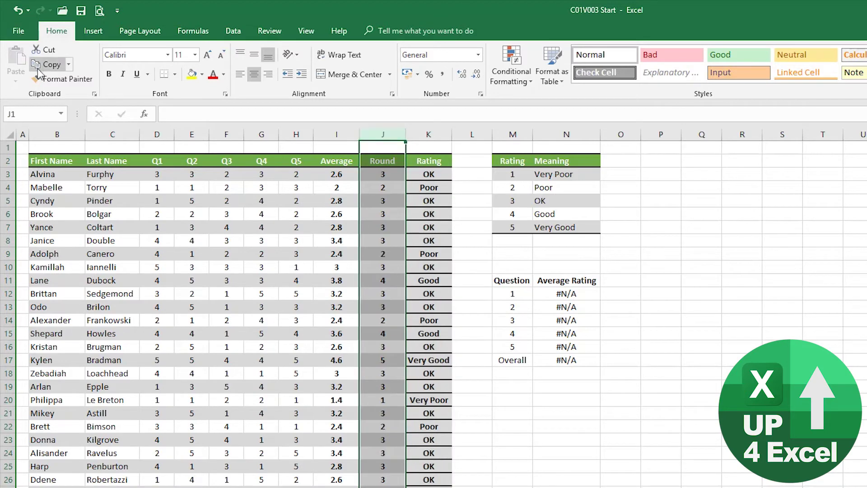
{"action": "left_click", "coordinate": [54, 78]}
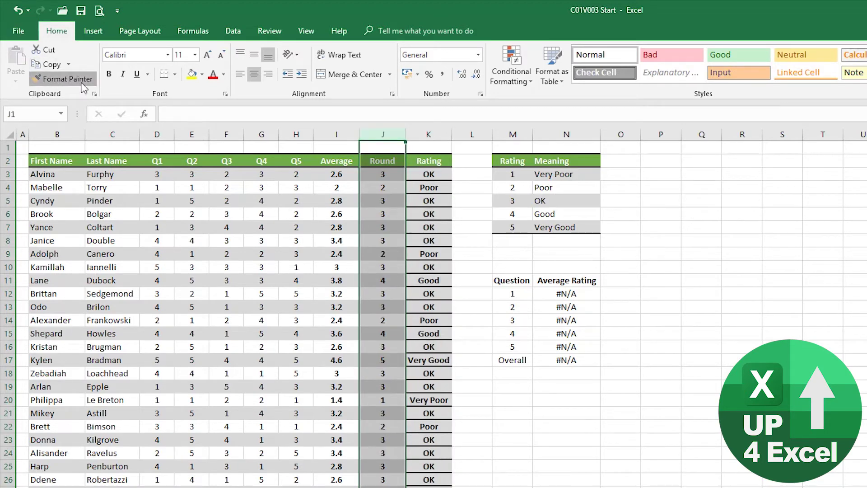
{"action": "left_click", "coordinate": [428, 134]}
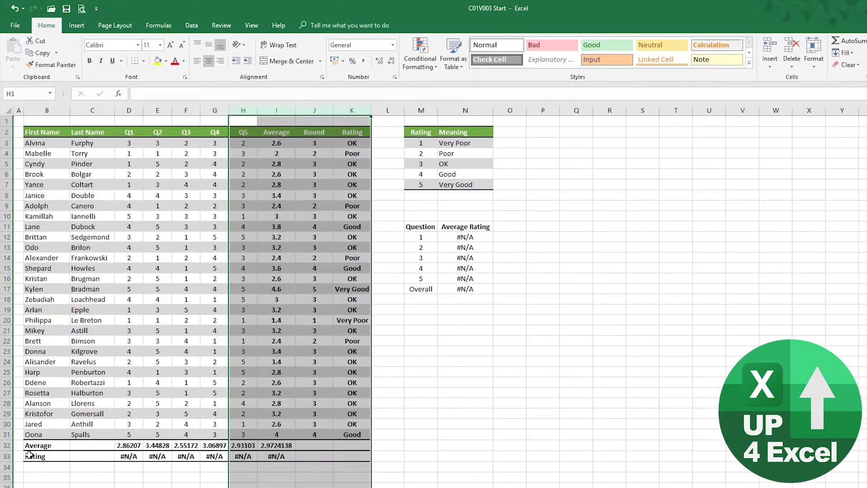
Select row 33, the Rating row, and bring up its row options
{"action": "left_click", "coordinate": [45, 457]}
{"action": "left_click", "coordinate": [9, 456]}
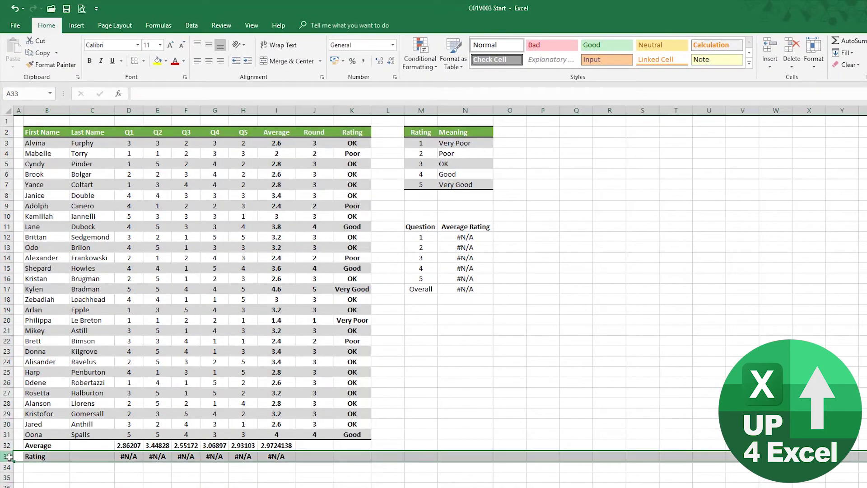
{"action": "right_click", "coordinate": [9, 456]}
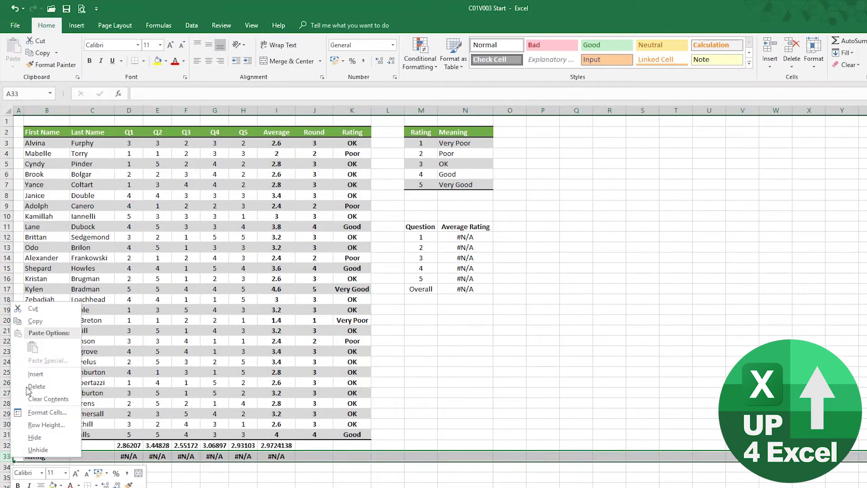
Insert a blank row above Rating and label it 'Round' in B33
{"action": "left_click", "coordinate": [49, 379]}
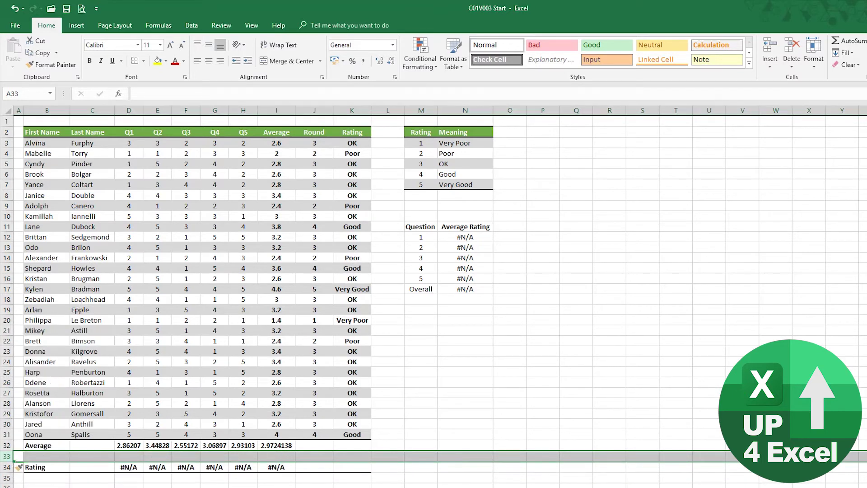
{"action": "left_click", "coordinate": [38, 458]}
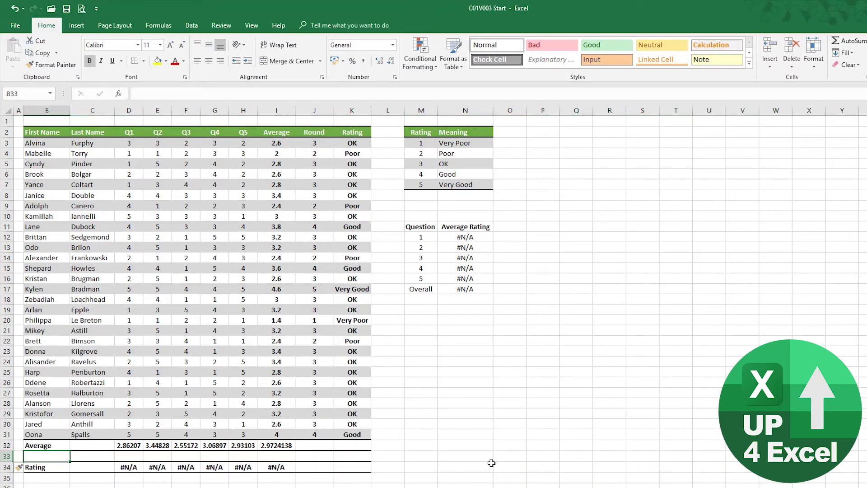
{"action": "type", "text": "Round"}
{"action": "key", "text": "Return"}
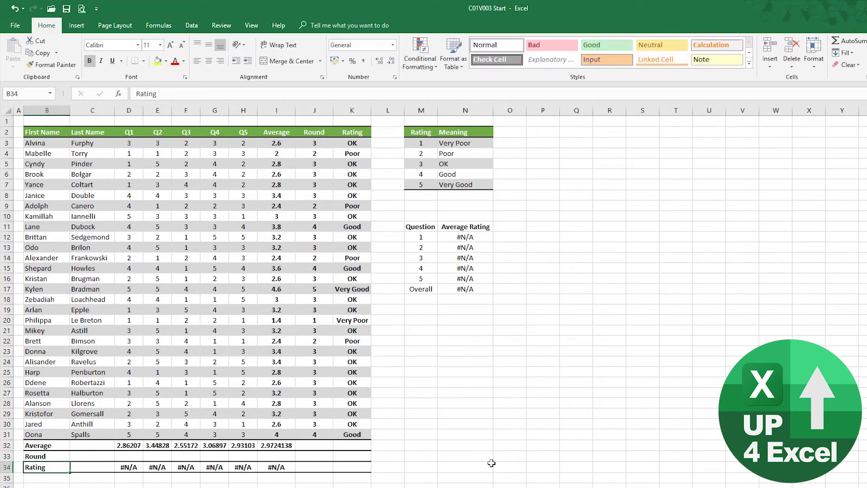
{"action": "key", "text": "Up"}
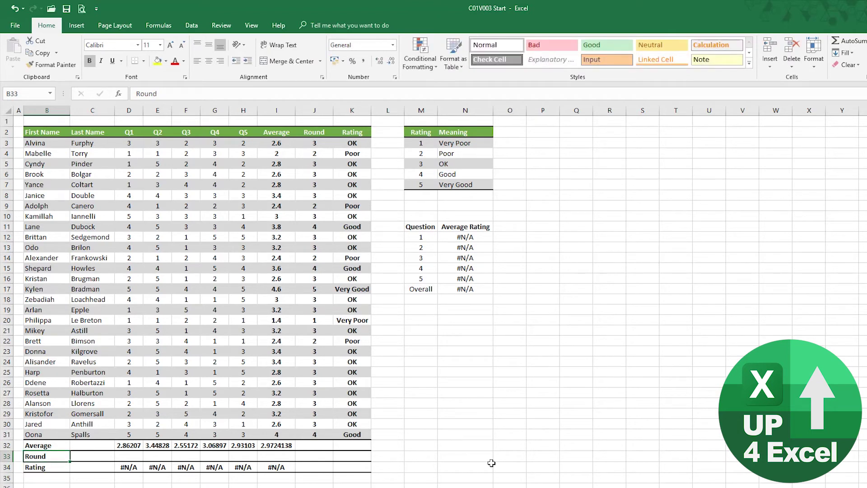
Enter =ROUND(D32,0) in D33 and copy it
{"action": "key", "text": "Right"}
{"action": "key", "text": "Right"}
{"action": "type", "text": "="}
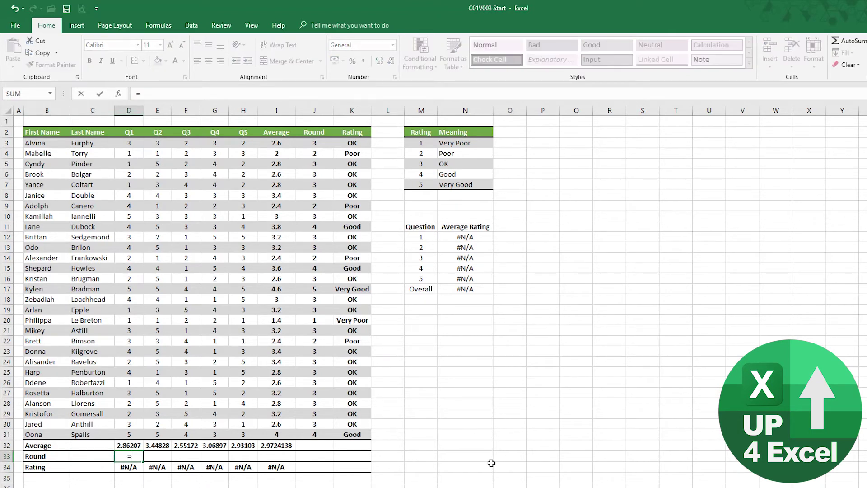
{"action": "type", "text": "round("}
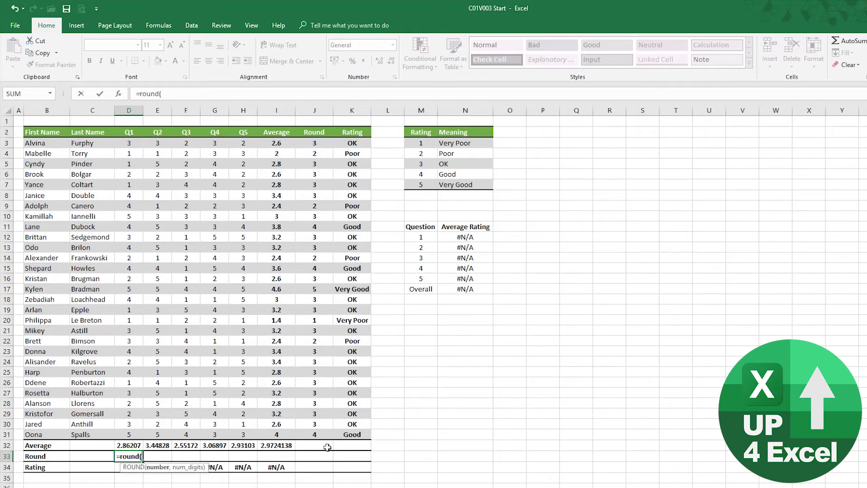
{"action": "left_click", "coordinate": [124, 446]}
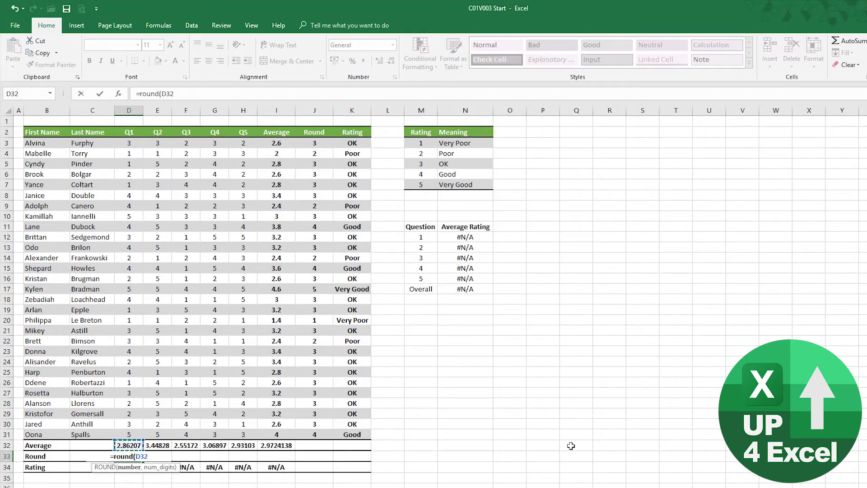
{"action": "type", "text": ","}
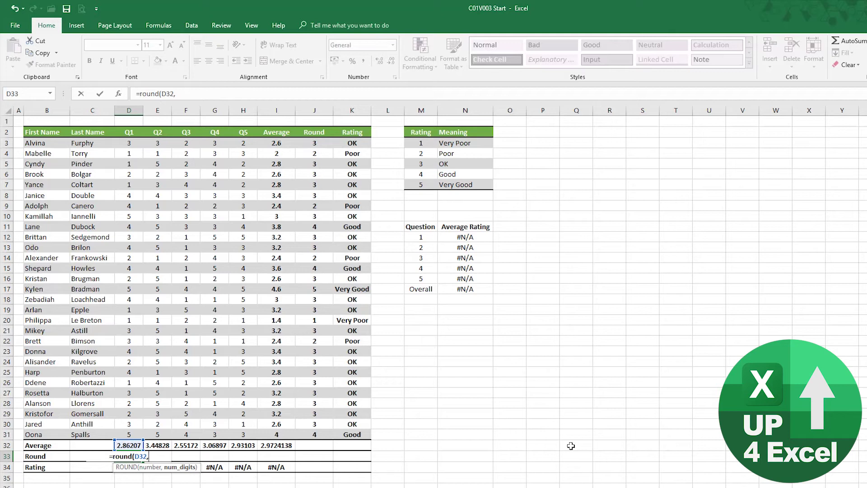
{"action": "type", "text": "0"}
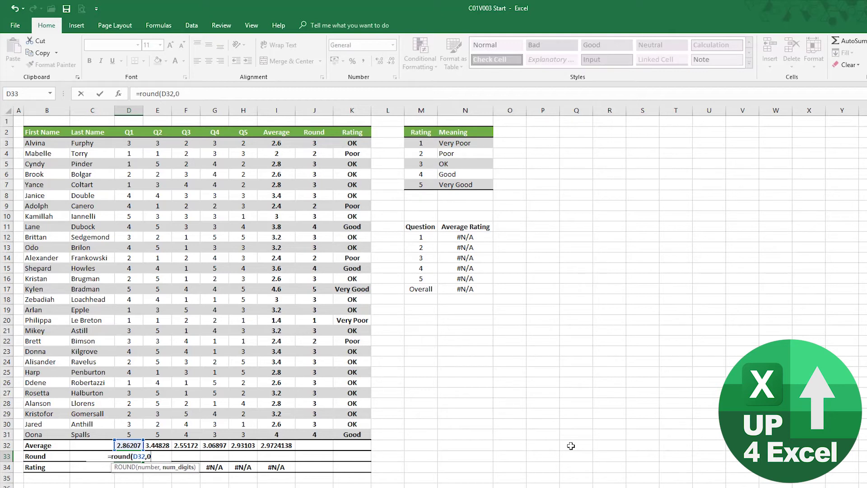
{"action": "type", "text": ")"}
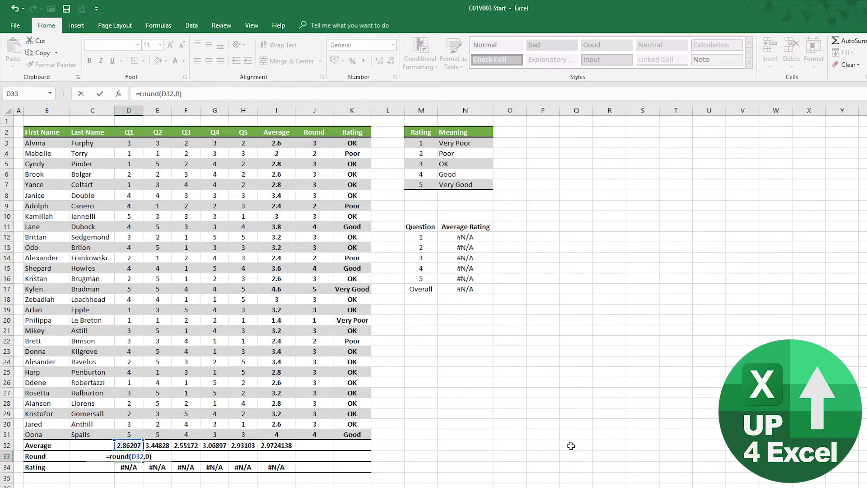
{"action": "key", "text": "Return"}
{"action": "key", "text": "Up"}
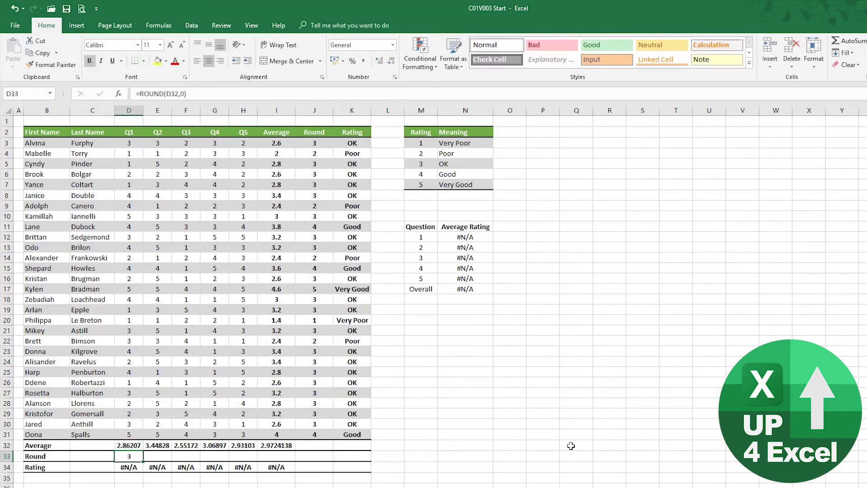
{"action": "key", "text": "ctrl+c"}
Paste the ROUND formula across E33:I33, rounding every question and overall average to 3
{"action": "key", "text": "shift+Right"}
{"action": "key", "text": "shift+Right"}
{"action": "key", "text": "shift+Right"}
{"action": "key", "text": "shift+Right"}
{"action": "key", "text": "shift+Right"}
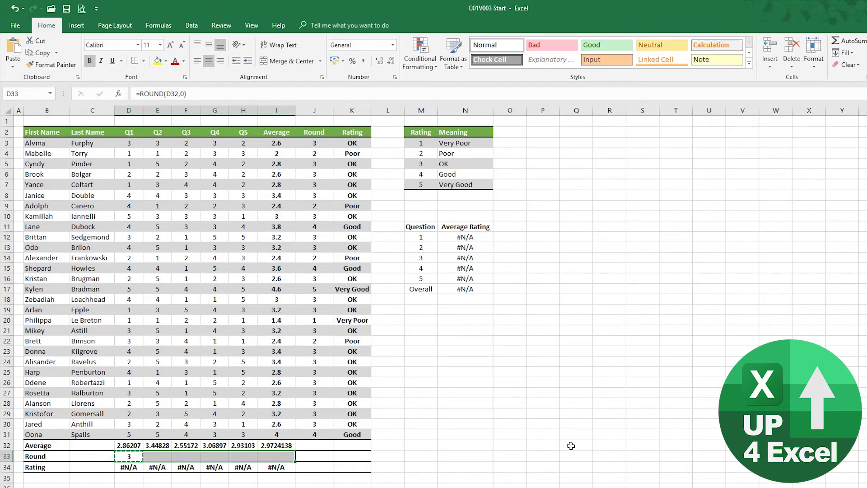
{"action": "key", "text": "Return"}
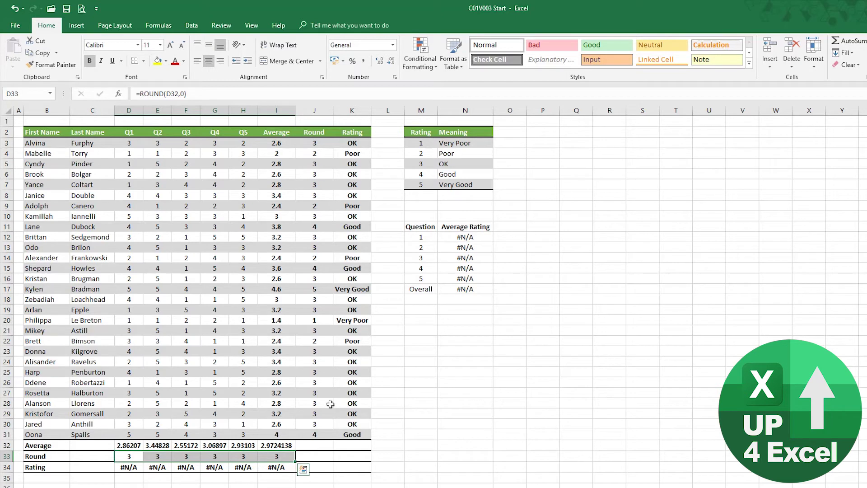
{"action": "key", "text": "Escape"}
Point D34's lookup at rounded D33 and paste the rating formula across D34:I34
{"action": "left_click", "coordinate": [124, 467]}
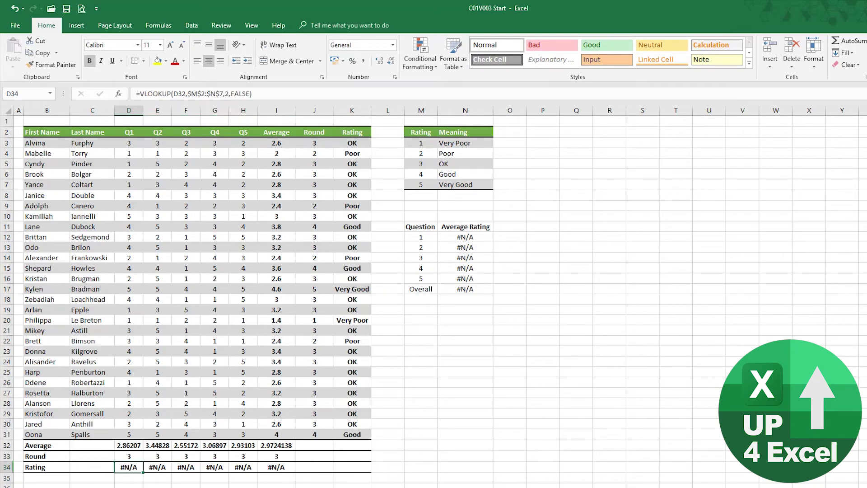
{"action": "double_click", "coordinate": [123, 467]}
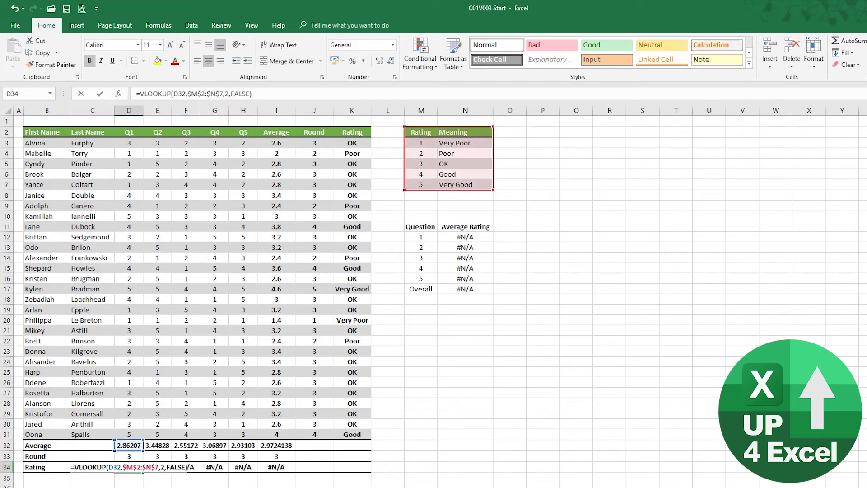
{"action": "left_click", "coordinate": [133, 456]}
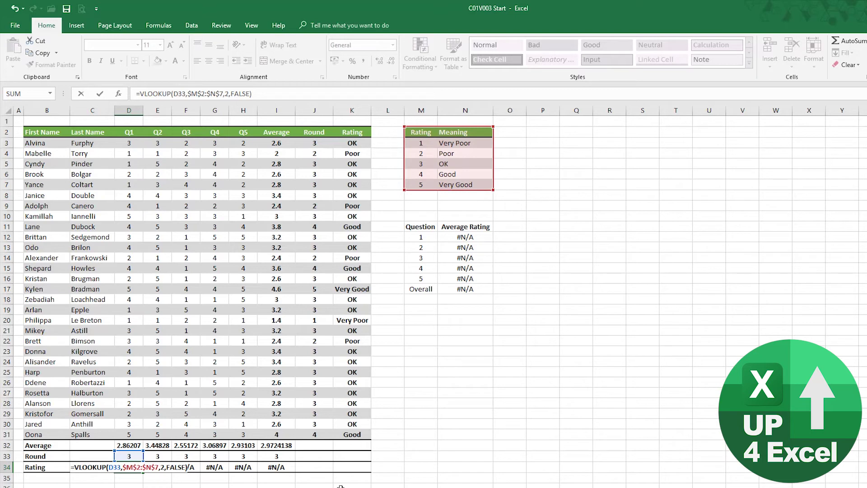
{"action": "key", "text": "ctrl+Return"}
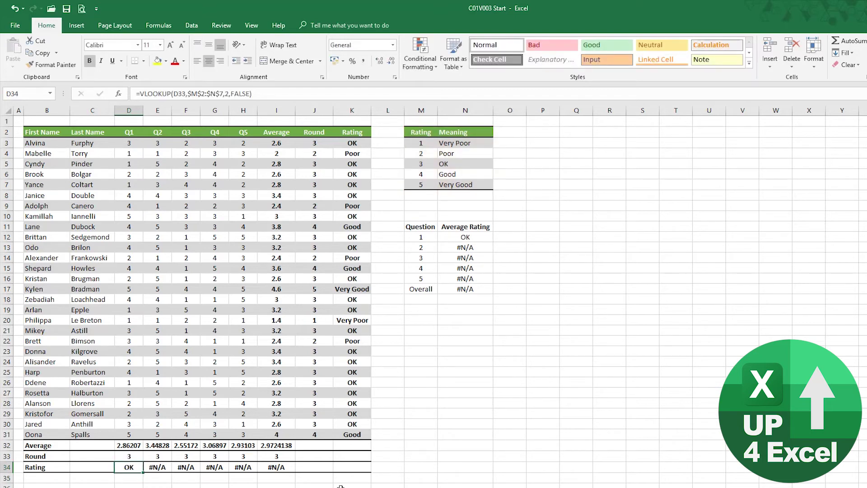
{"action": "key", "text": "ctrl+c"}
{"action": "key", "text": "ctrl+shift+Right"}
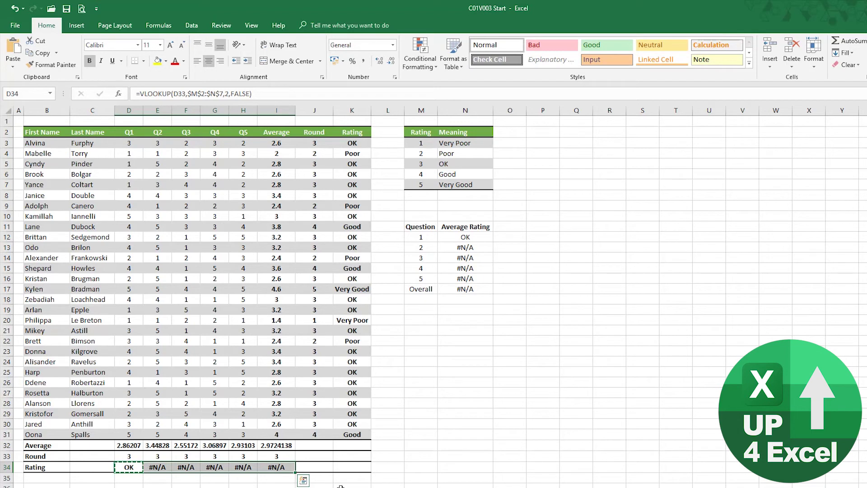
{"action": "key", "text": "ctrl+v"}
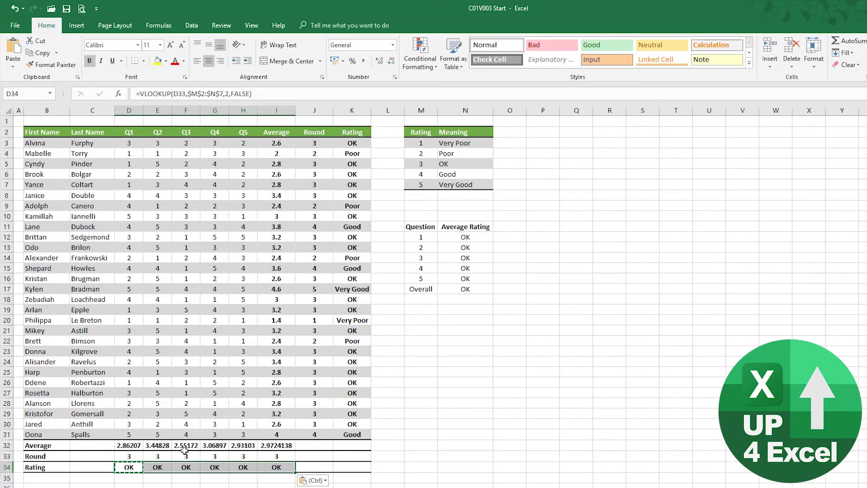
Repoint D34's lookup from D33 back to the unrounded average D32, giving #N/A
{"action": "left_click", "coordinate": [133, 467]}
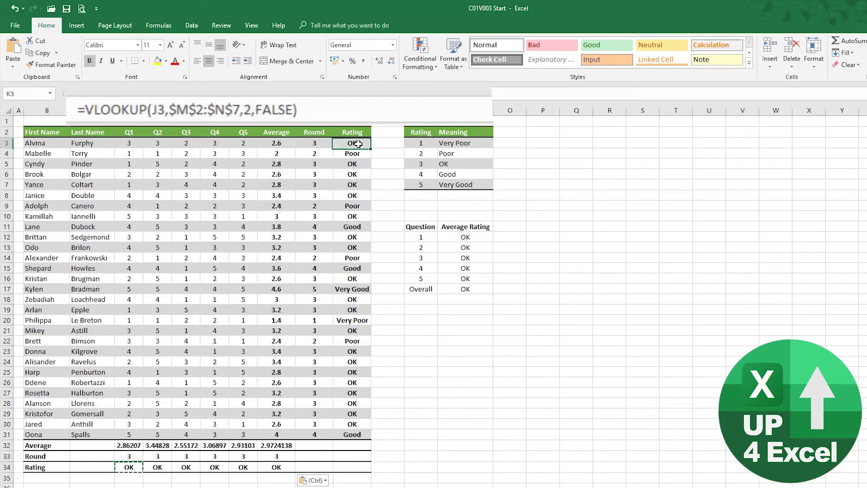
{"action": "key", "text": "Escape"}
{"action": "key", "text": "F2"}
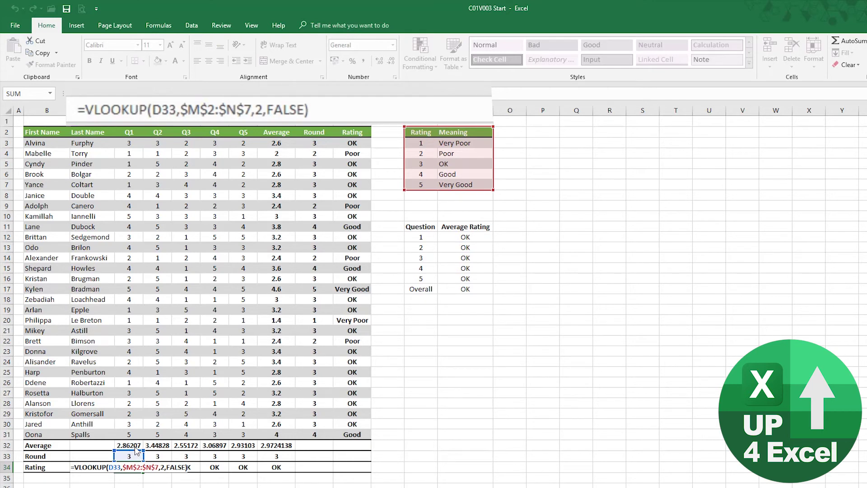
{"action": "left_click_drag", "start_coordinate": [136, 452], "coordinate": [137, 446]}
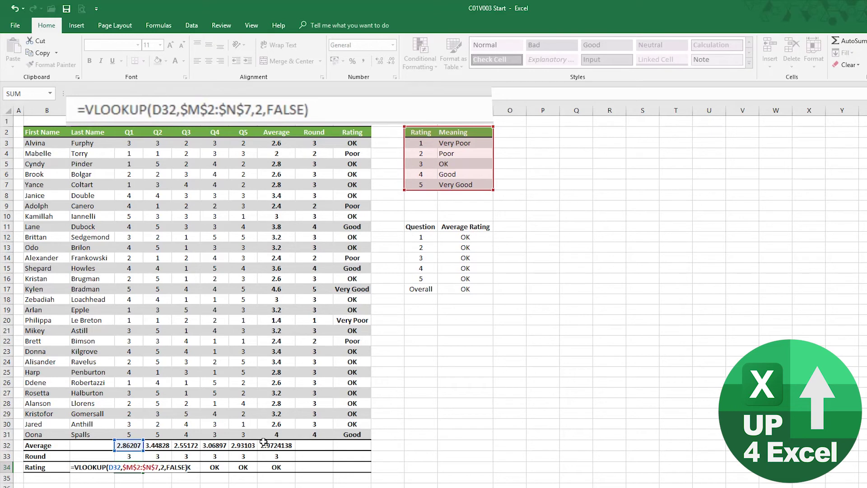
{"action": "key", "text": "ctrl+Return"}
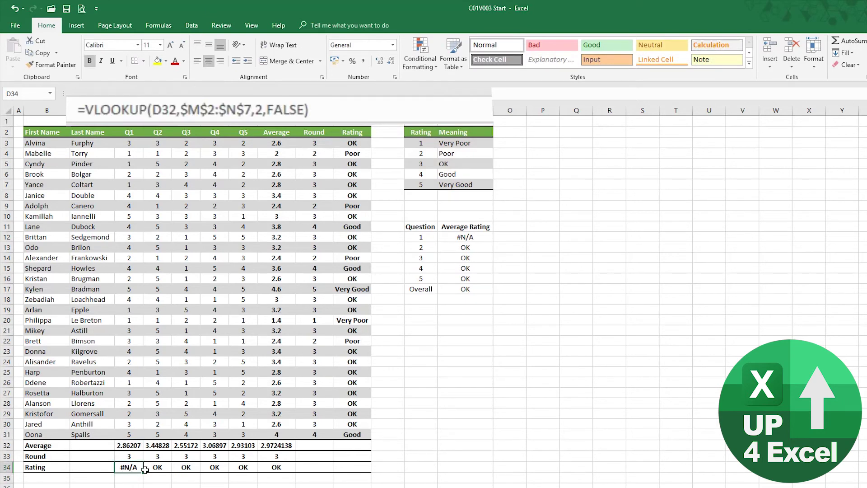
Wrap D34's D32 reference in ROUND(D32,0) inside the VLOOKUP so Q1 reads OK
{"action": "key", "text": "F2"}
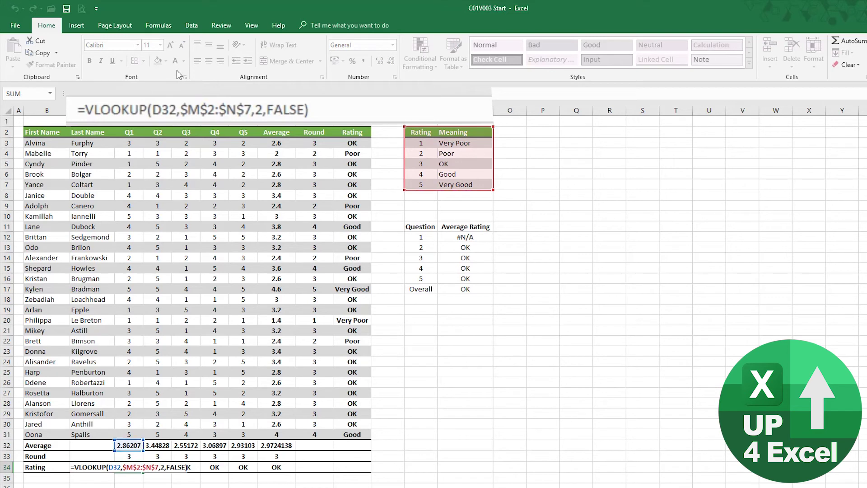
{"action": "left_click_drag", "start_coordinate": [155, 113], "coordinate": [175, 111]}
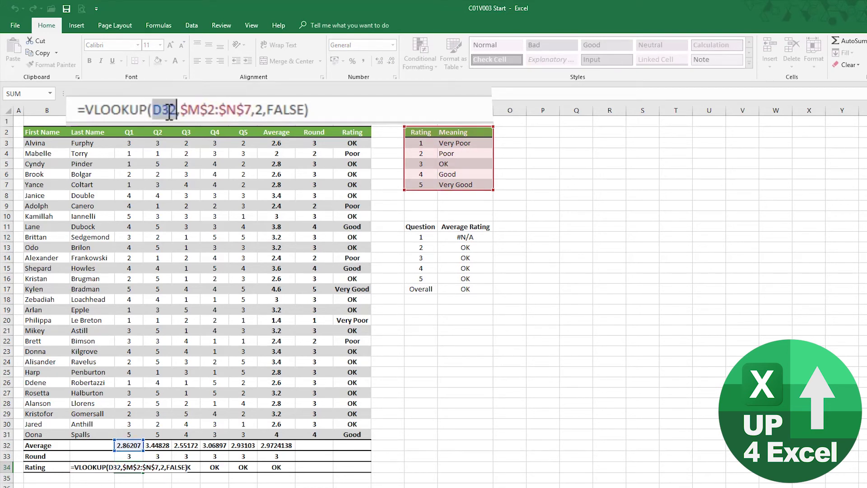
{"action": "left_click", "coordinate": [160, 113]}
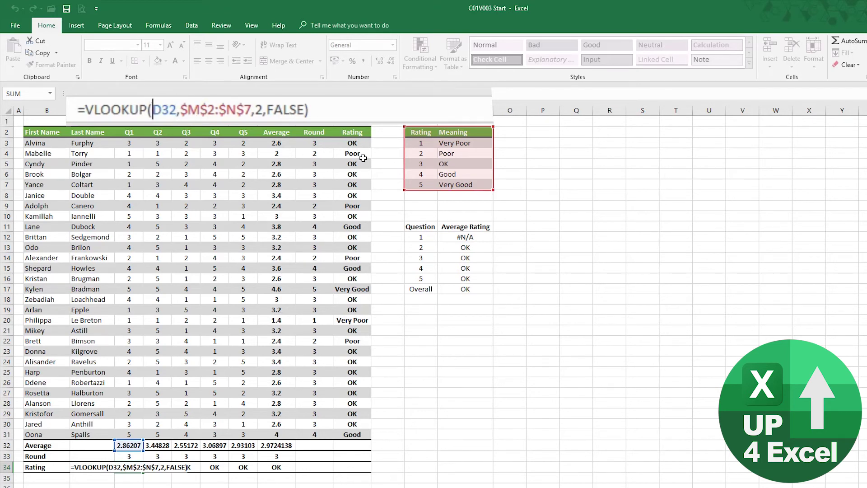
{"action": "type", "text": "round("}
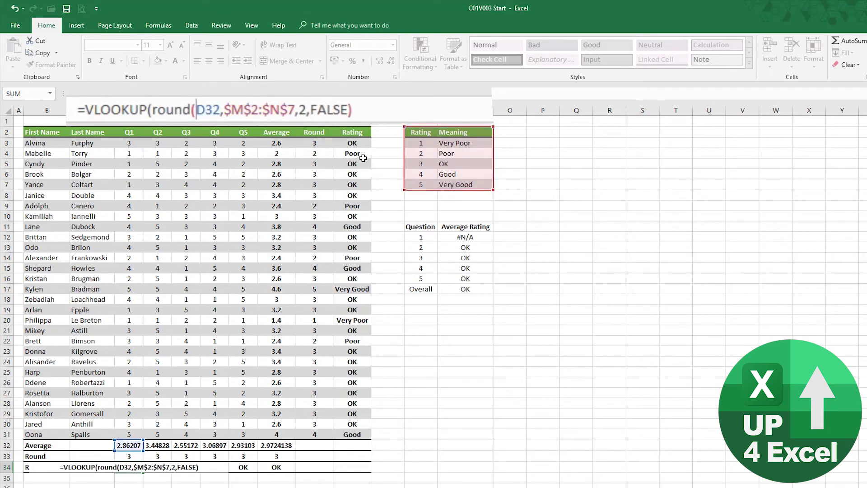
{"action": "key", "text": "Right"}
{"action": "key", "text": "Right"}
{"action": "key", "text": "Right"}
{"action": "type", "text": ","}
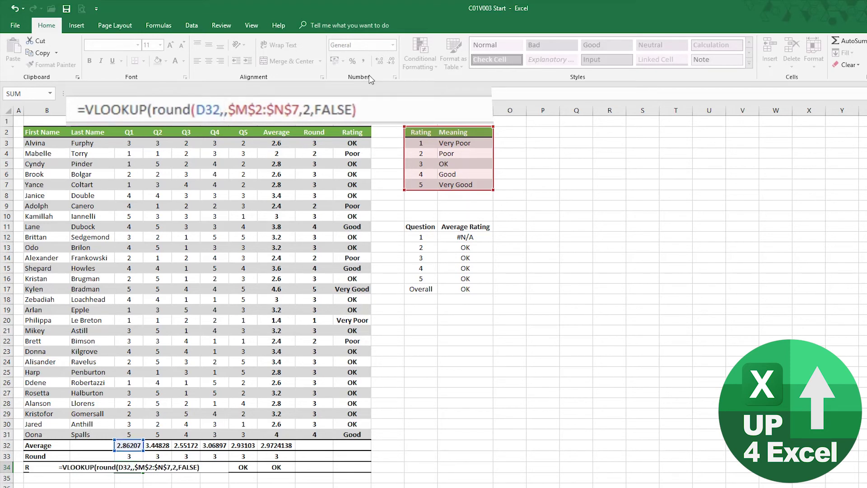
{"action": "type", "text": "0)"}
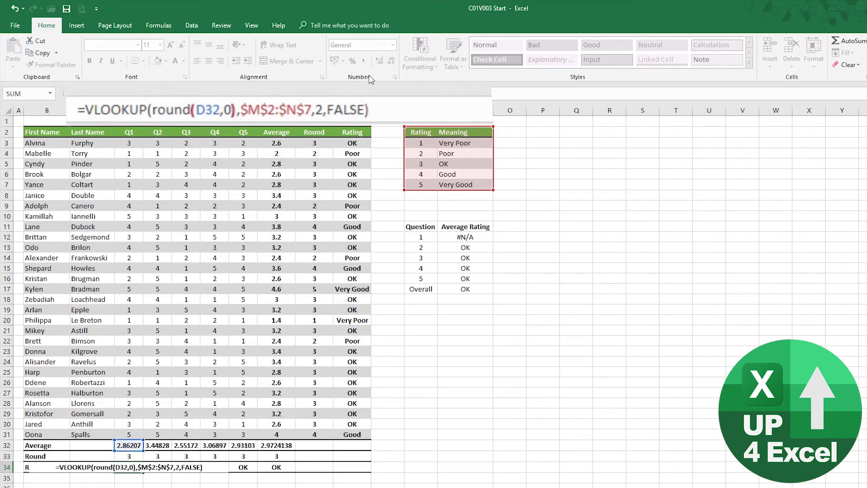
{"action": "left_click_drag", "start_coordinate": [155, 108], "coordinate": [237, 109]}
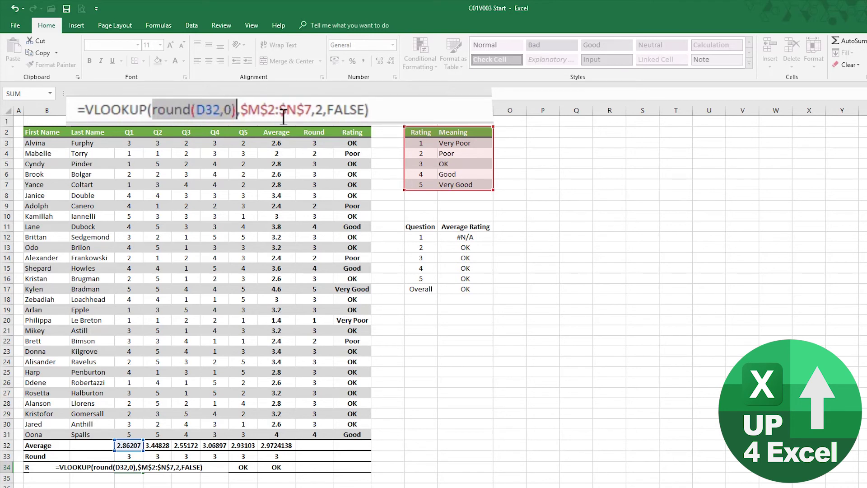
{"action": "key", "text": "Return"}
Copy the ROUND-wrapped D34 formula across the Rating row through I34
{"action": "key", "text": "Up"}
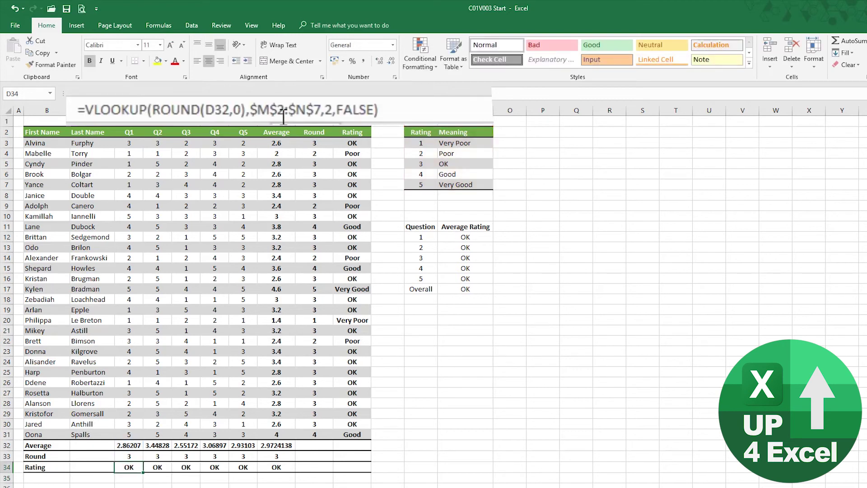
{"action": "key", "text": "ctrl+c"}
{"action": "key", "text": "ctrl+shift+Right"}
{"action": "key", "text": "ctrl+v"}
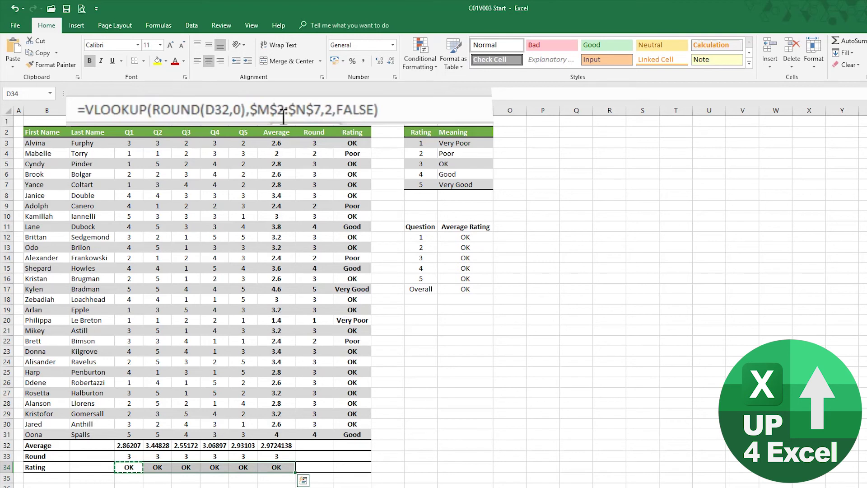
{"action": "key", "text": "Escape"}
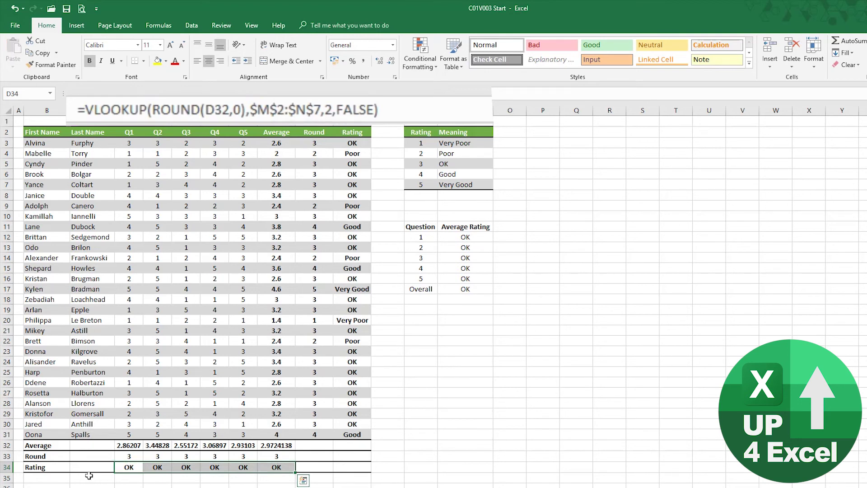
Delete the Round helper row 33 and check the Q1 rating formula
{"action": "left_click", "coordinate": [7, 456]}
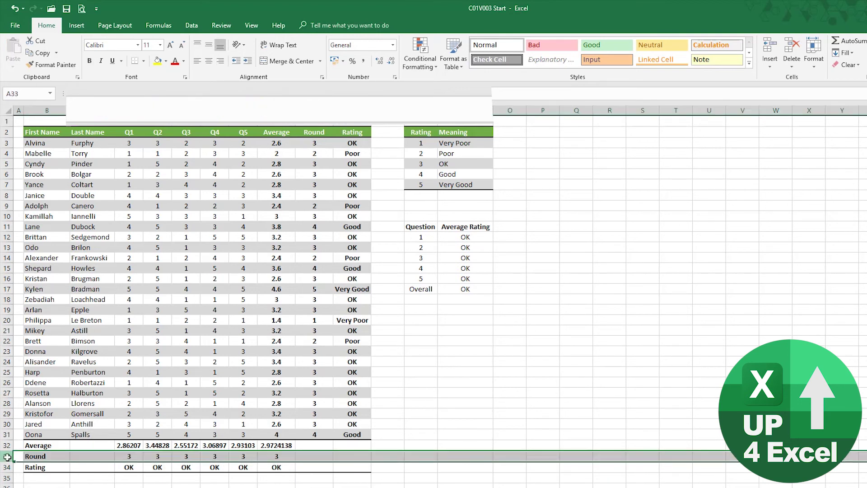
{"action": "right_click", "coordinate": [7, 457]}
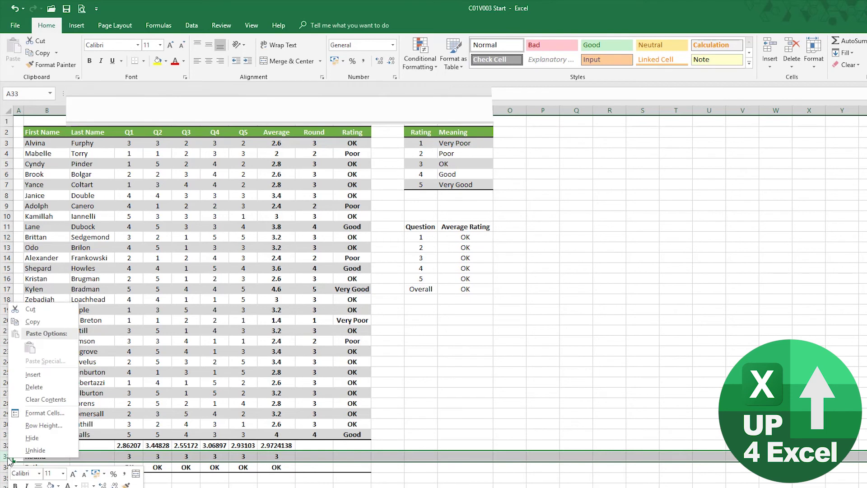
{"action": "left_click", "coordinate": [46, 389]}
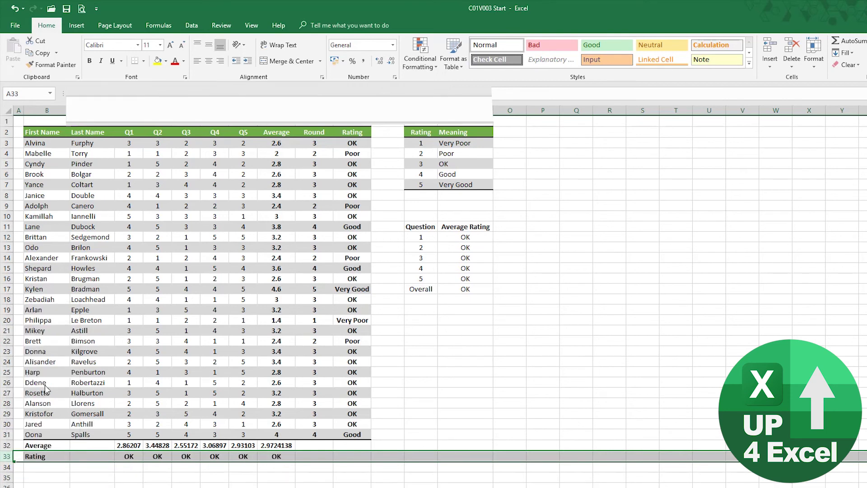
{"action": "left_click", "coordinate": [131, 458]}
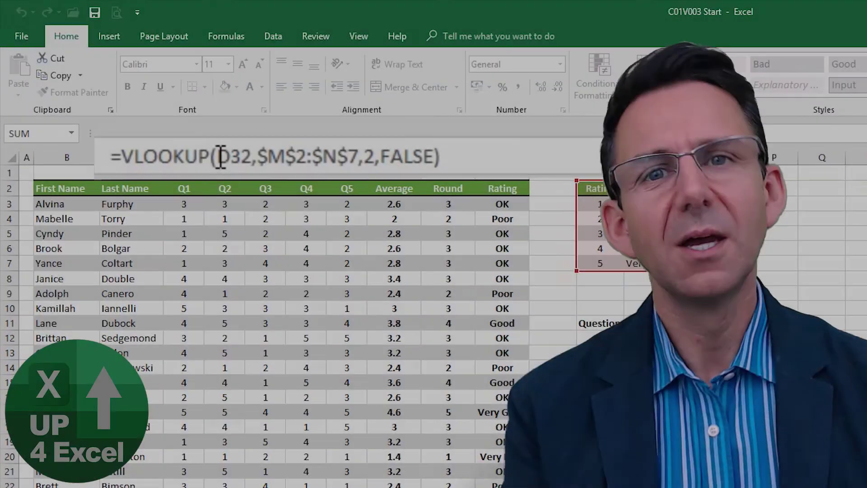
Change the Rating formula's lookup value from D32 to ROUND(D32,0), giving =VLOOKUP(ROUND(D32,0),$M$2:$N$7,2,FALSE)
{"action": "left_click_drag", "start_coordinate": [218, 157], "coordinate": [250, 160]}
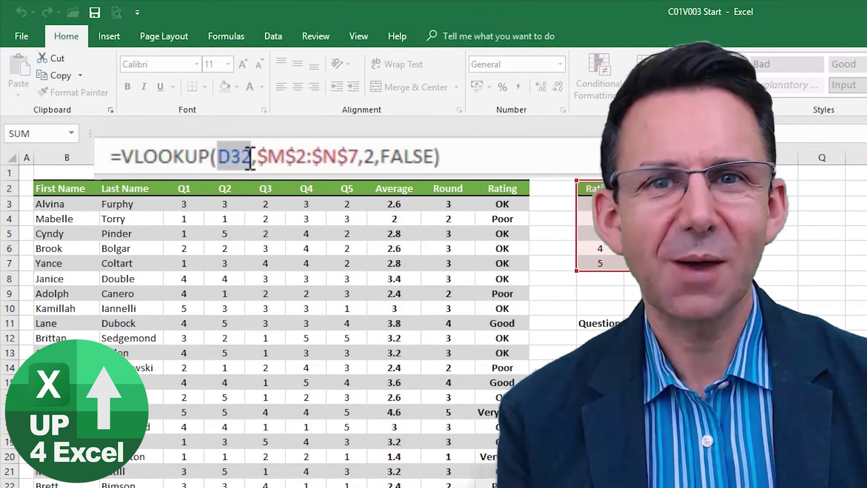
{"action": "left_click", "coordinate": [218, 158]}
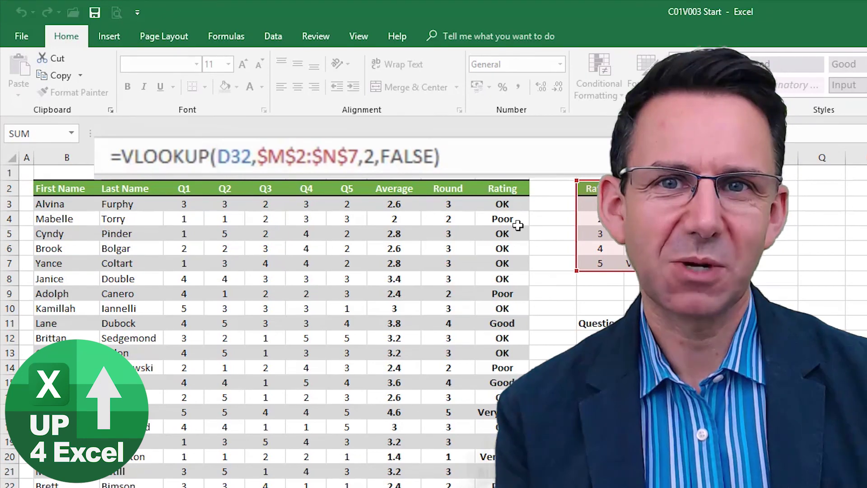
{"action": "type", "text": "round"}
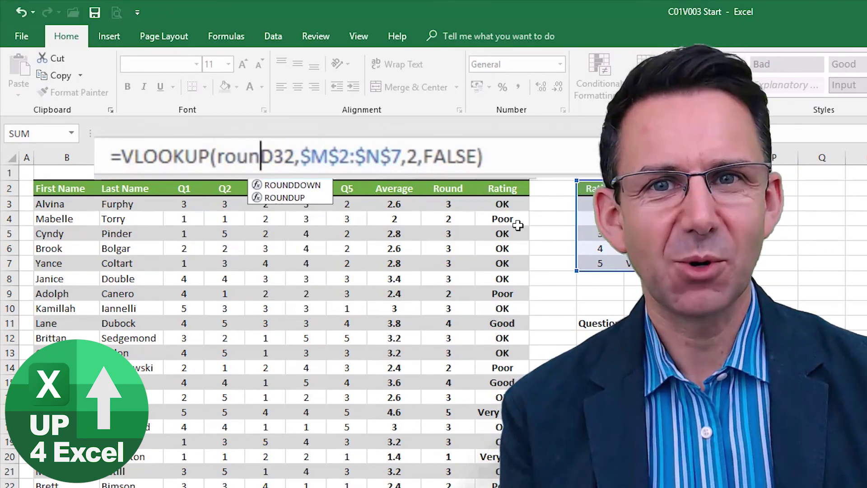
{"action": "type", "text": "("}
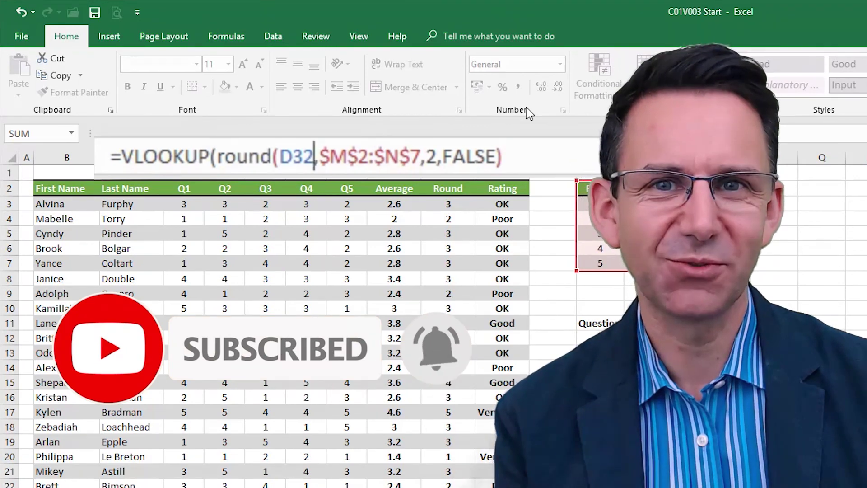
{"action": "type", "text": ","}
{"action": "type", "text": "0),"}
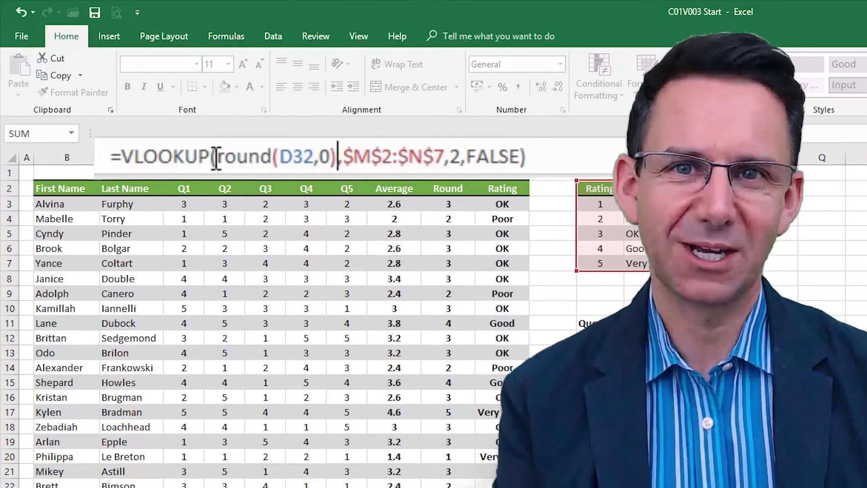
{"action": "left_click_drag", "start_coordinate": [216, 156], "coordinate": [326, 156]}
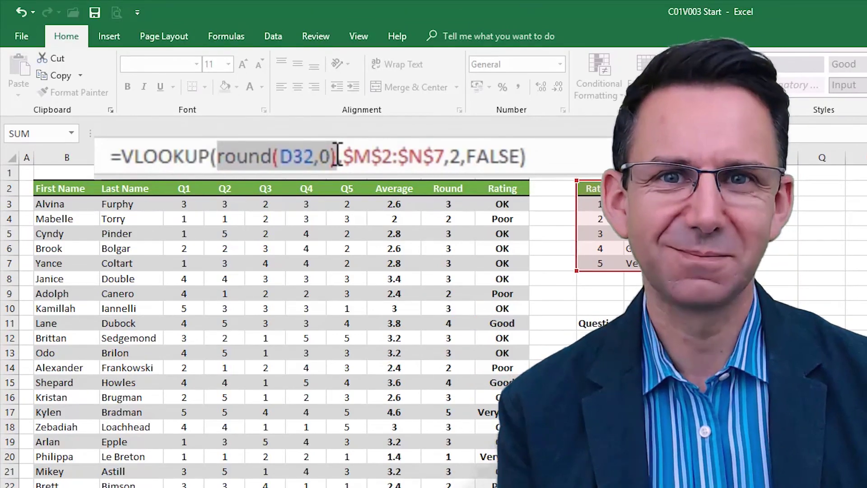